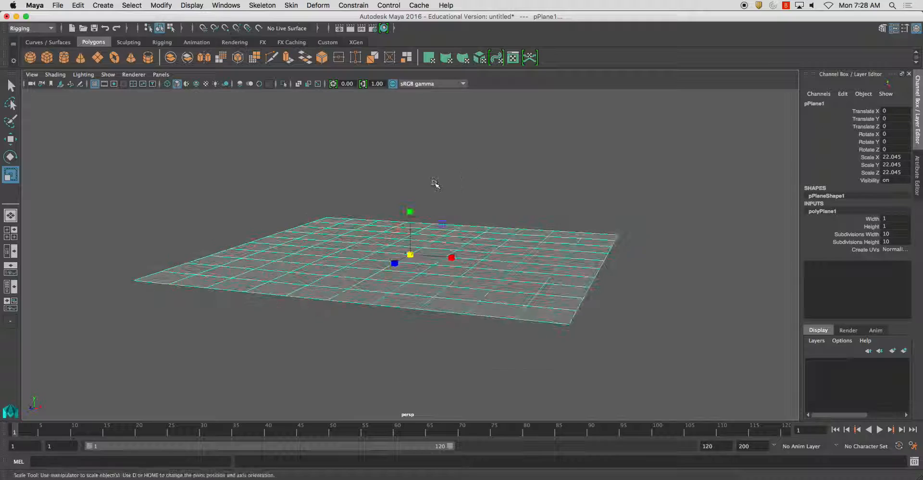
Step: Scale the ground plane to about 227.5 in X, 33.5 in Y and 181.7 in Z, and deselect it
drag(410, 255, 541, 273)
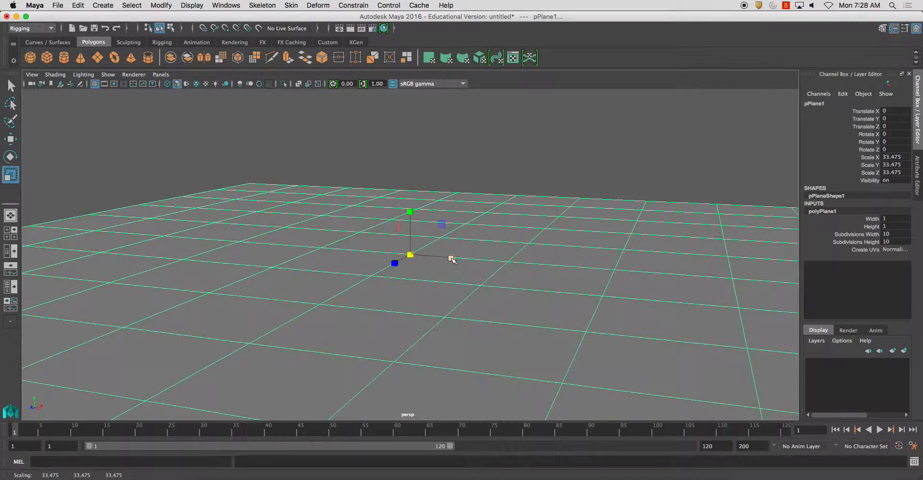
drag(452, 259, 557, 269)
drag(393, 264, 301, 309)
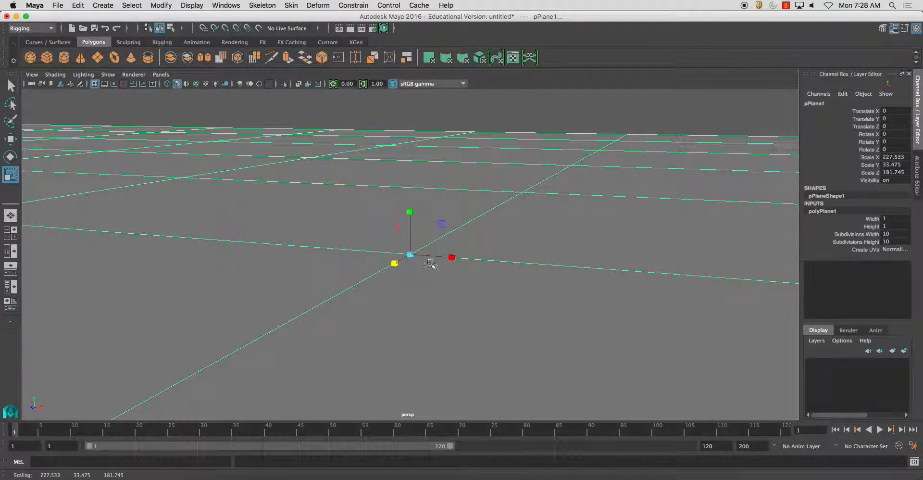
click(500, 123)
alt+drag(342, 163, 304, 175)
click(388, 189)
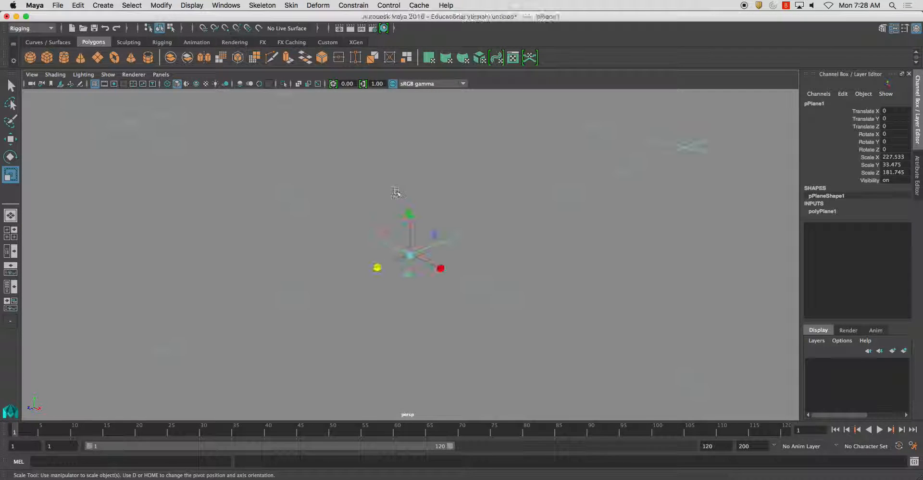
alt+drag(389, 189, 383, 179)
key(f)
click(394, 192)
alt+right_drag(394, 192, 587, 334)
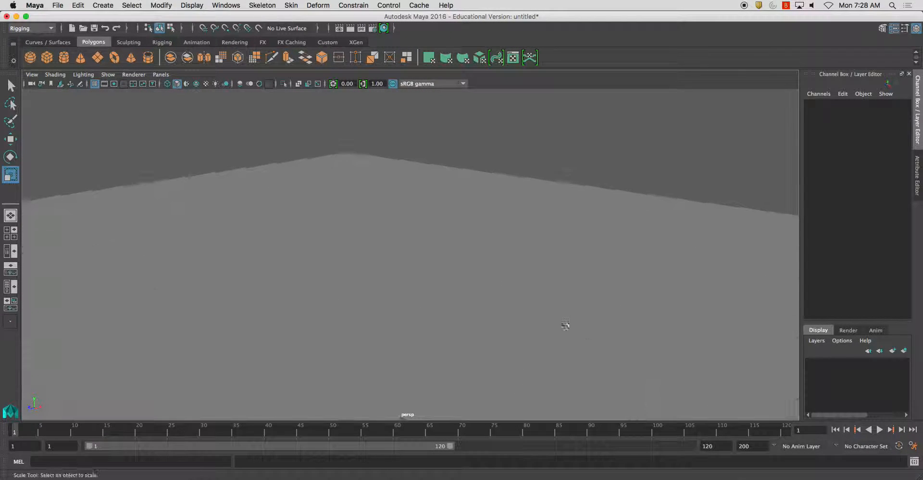
Step: Create a polygon sphere at the plane's center and raise it to about 1.022 in Y in the side view
click(30, 57)
mouse_move(372, 272)
alt+mouse_down()
mouse_move(363, 269)
mouse_move(382, 269)
alt+mouse_up()
key(w)
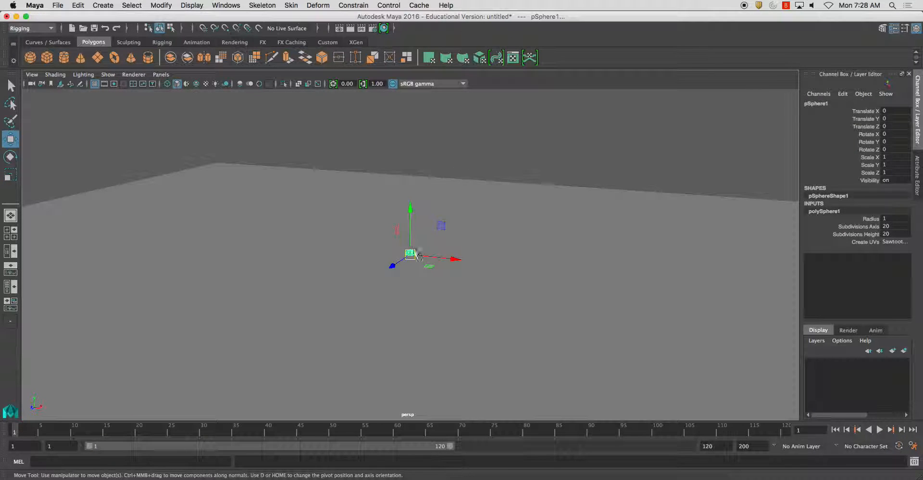
key(space)
key(space)
drag(409, 209, 412, 183)
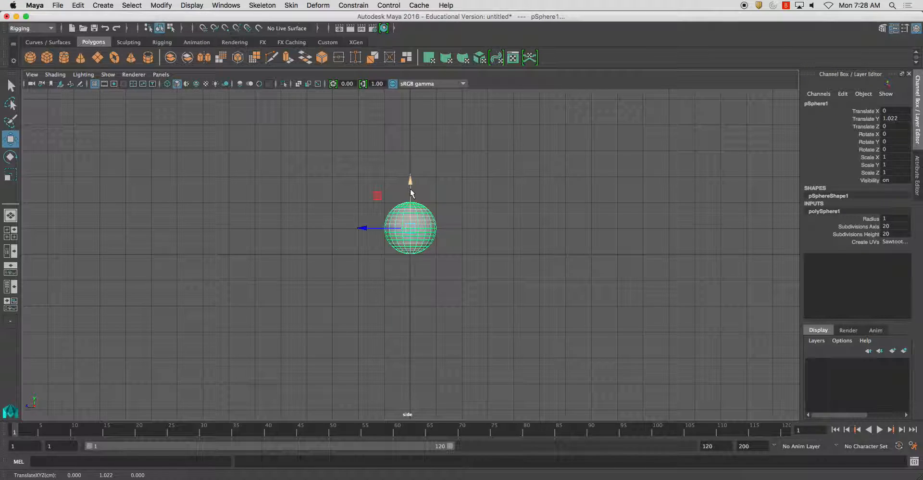
Step: Move the sphere along X to about -4.365 and deselect it
key(space)
drag(652, 168, 645, 169)
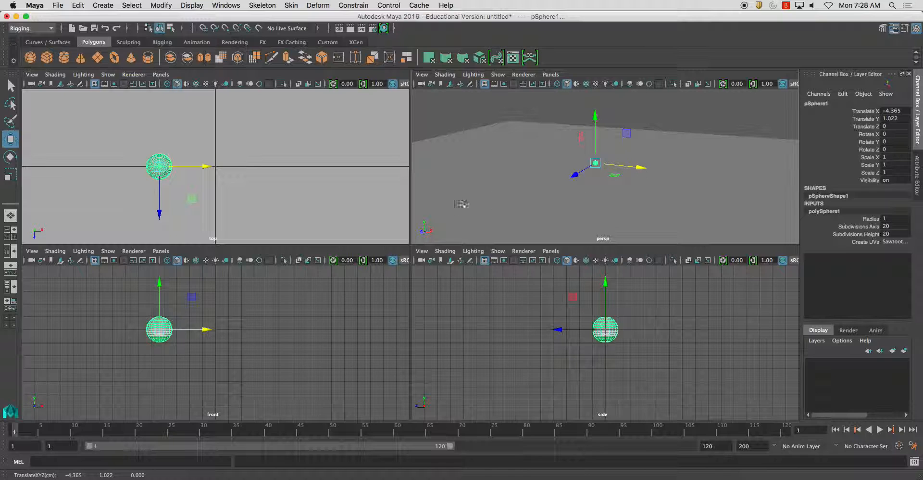
click(534, 104)
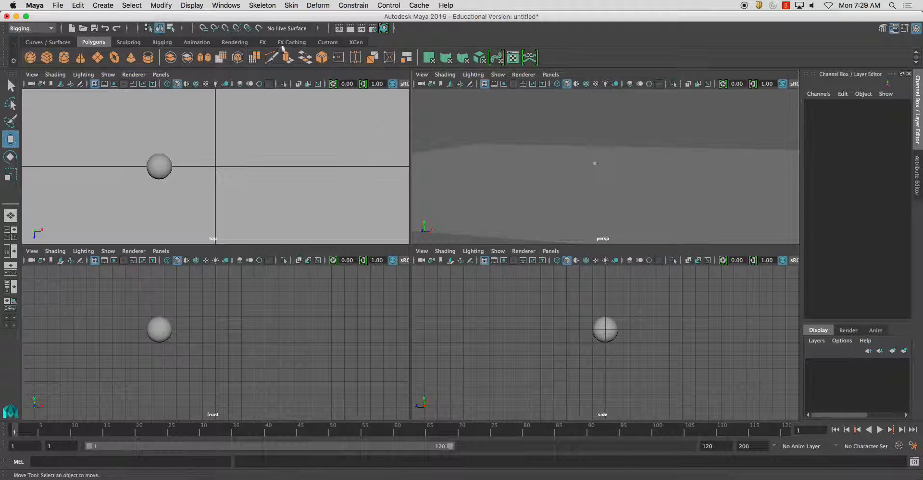
Step: Create a camera and move it along X to about 4.96
click(111, 5)
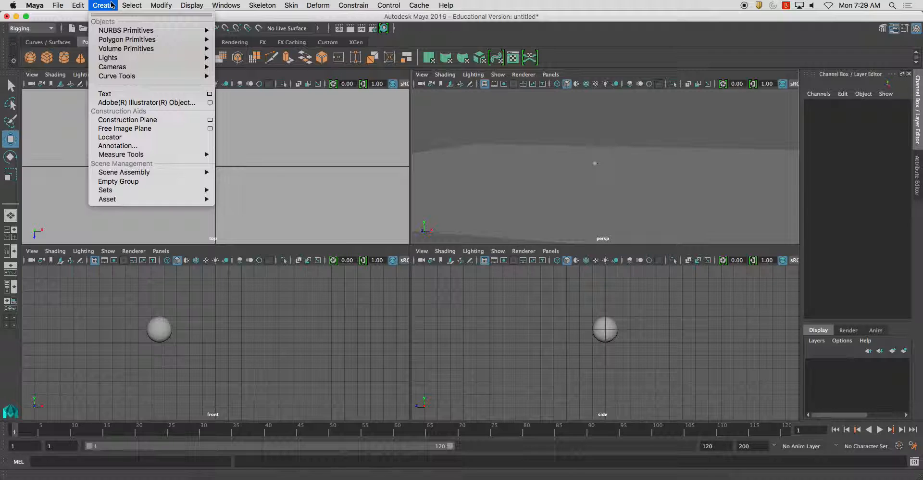
mouse_move(192, 67)
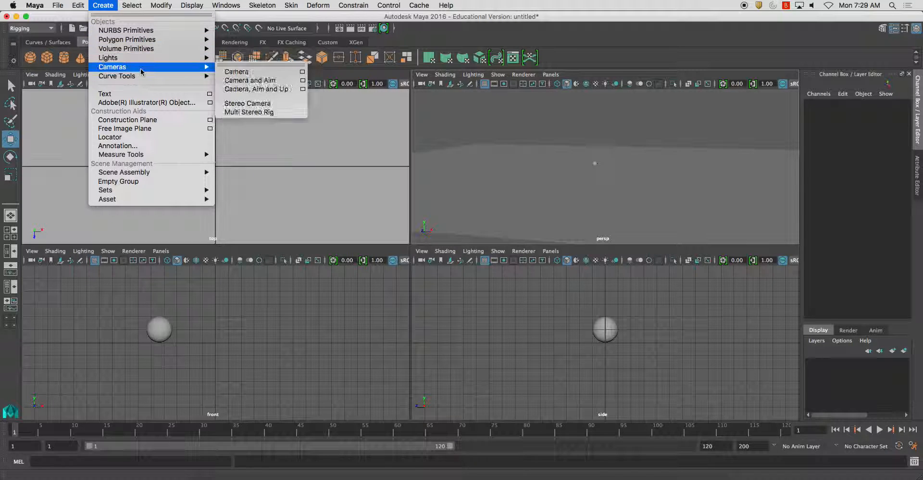
click(254, 72)
drag(656, 168, 666, 169)
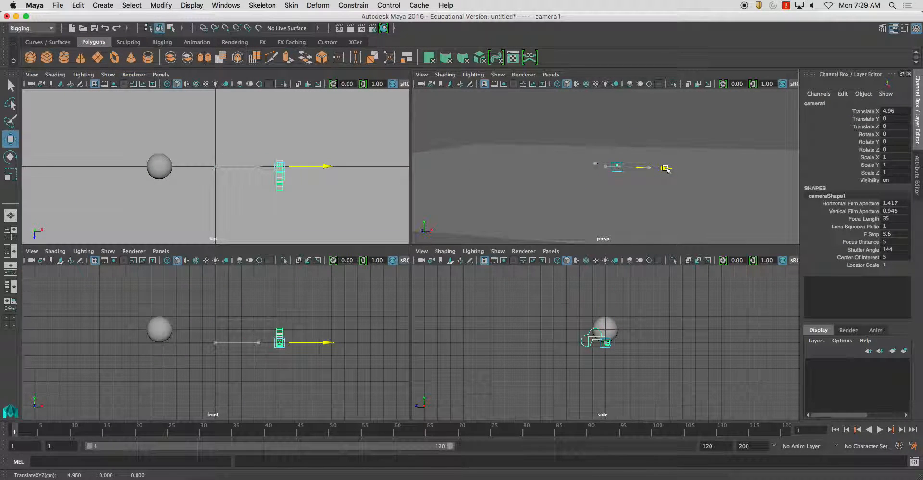
Step: Replace the top view with the view through camera1
click(163, 76)
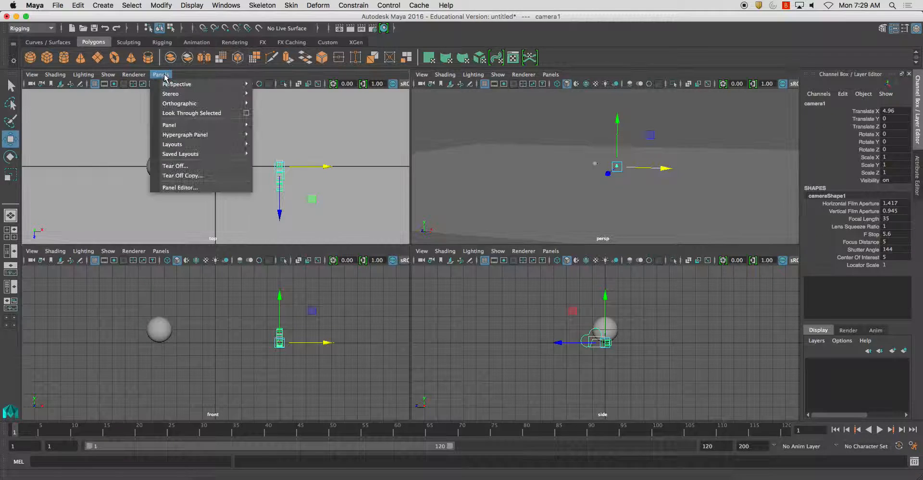
mouse_move(169, 85)
click(279, 85)
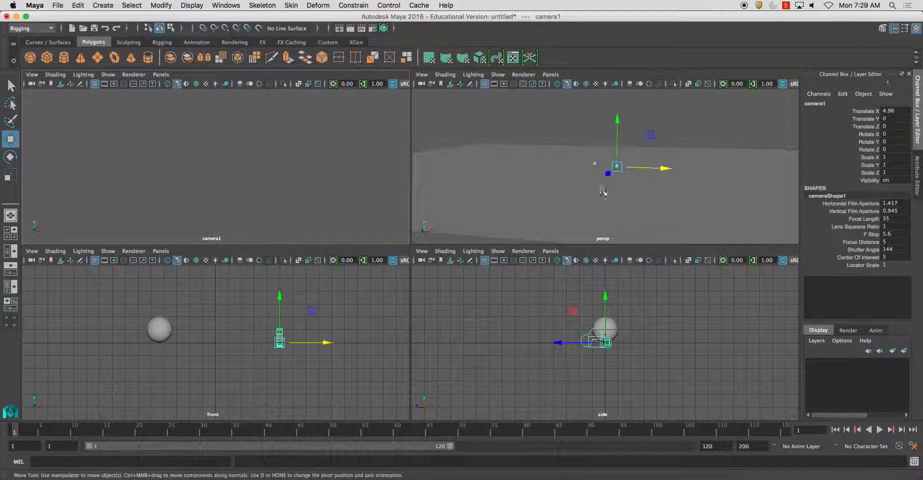
Step: Move the camera to about 7.987 in X and 0.678 in Y, and rotate it about 87.6 degrees around Y toward the sphere
drag(645, 169, 670, 179)
key(e)
key(super+z)
key(w)
drag(604, 122, 604, 102)
key(e)
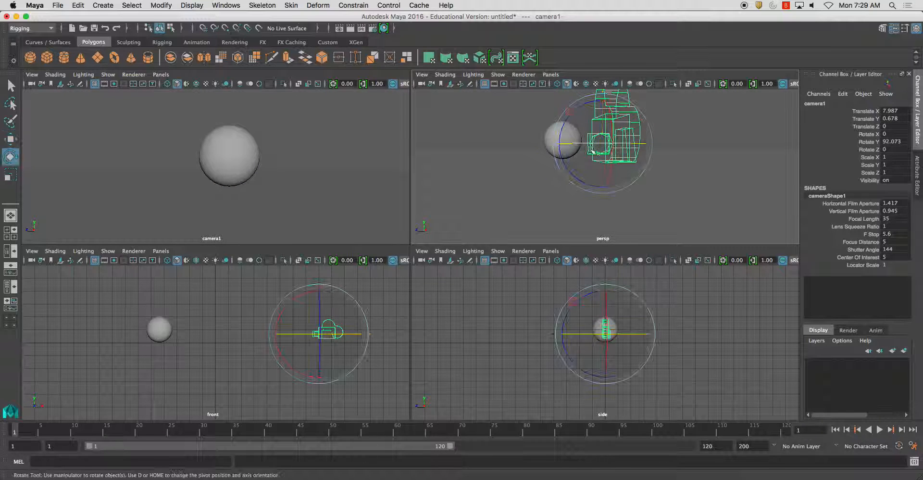
drag(585, 143, 542, 167)
click(484, 140)
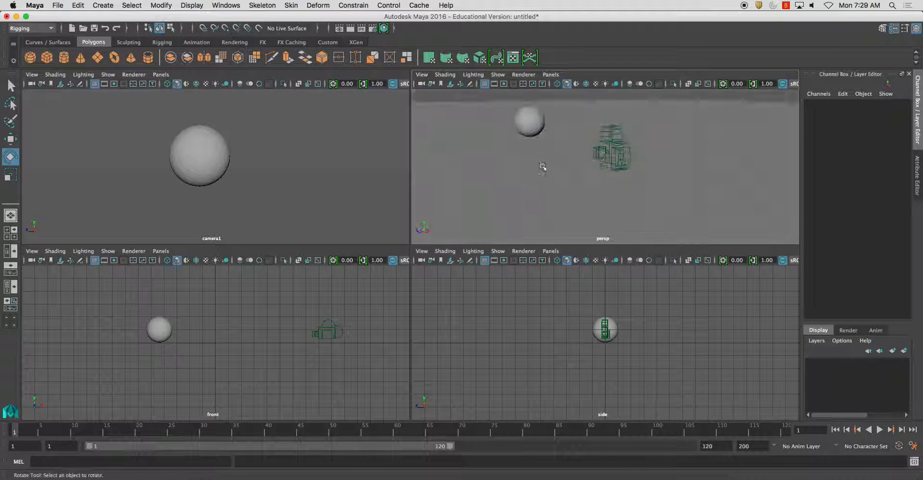
Step: Move the camera back and sideways to about 11.819 in X and -2.379 in Z
click(528, 121)
alt+drag(529, 121, 578, 163)
click(567, 164)
click(587, 174)
key(w)
drag(644, 175, 661, 184)
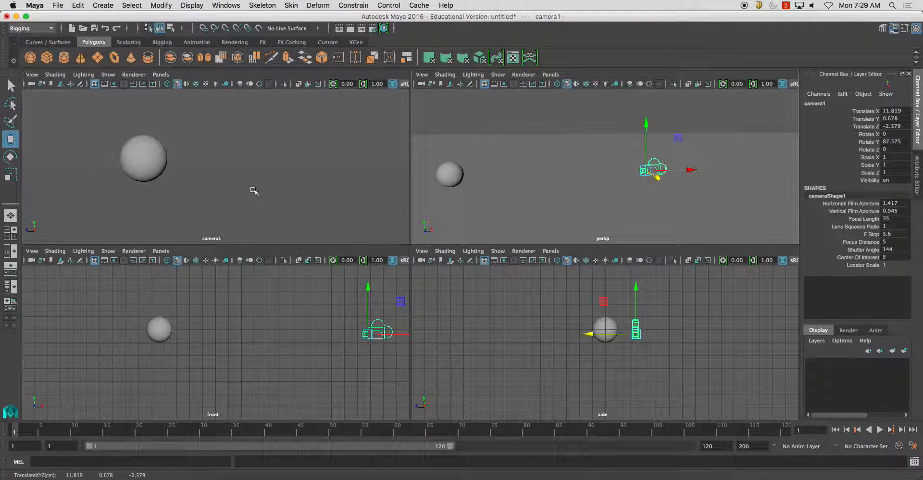
Step: Turn on the resolution gate in the camera1 view
click(55, 75)
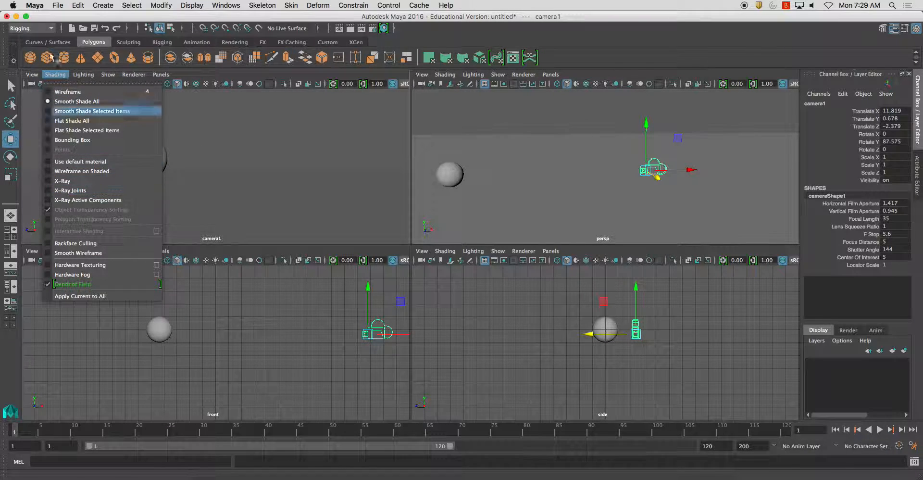
click(52, 74)
click(32, 74)
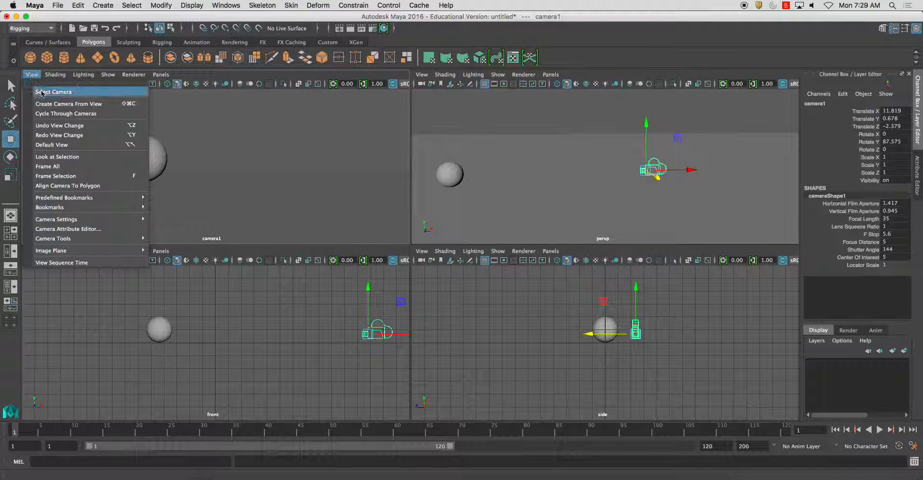
mouse_move(60, 223)
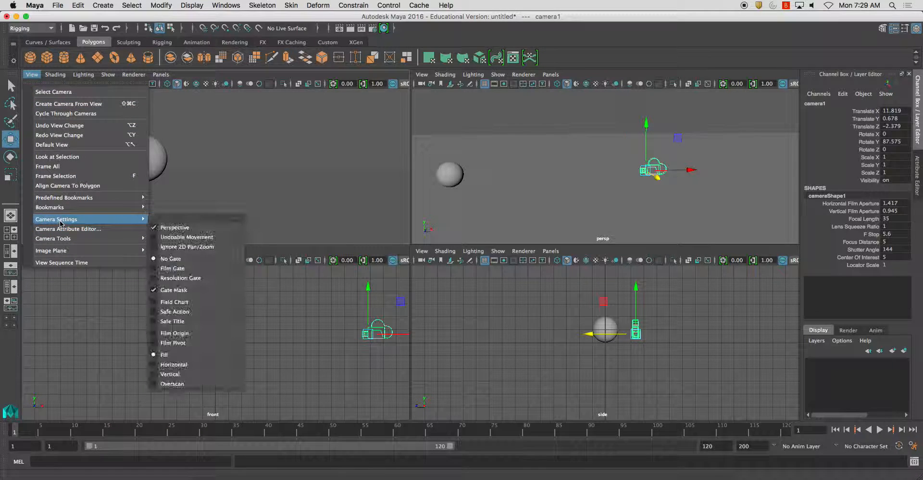
click(188, 278)
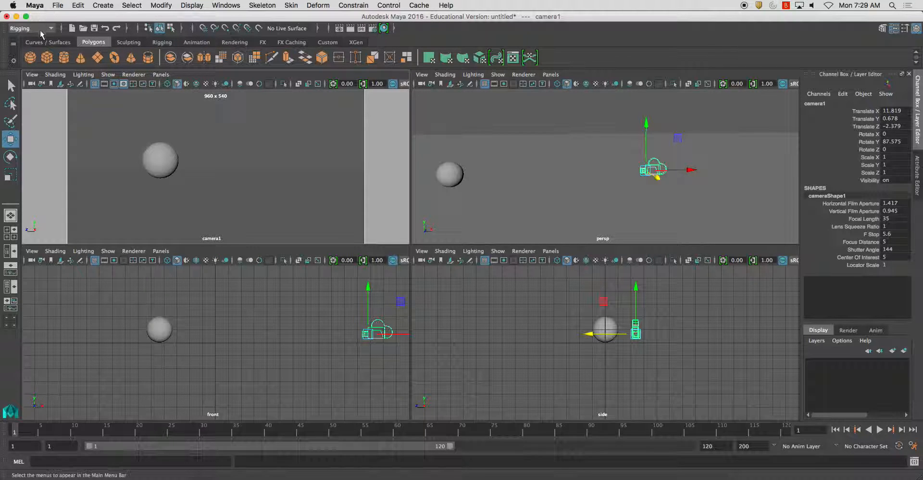
Step: Switch to the Rendering menu set and set the renderer to mental ray in the Render Settings
click(40, 29)
click(26, 71)
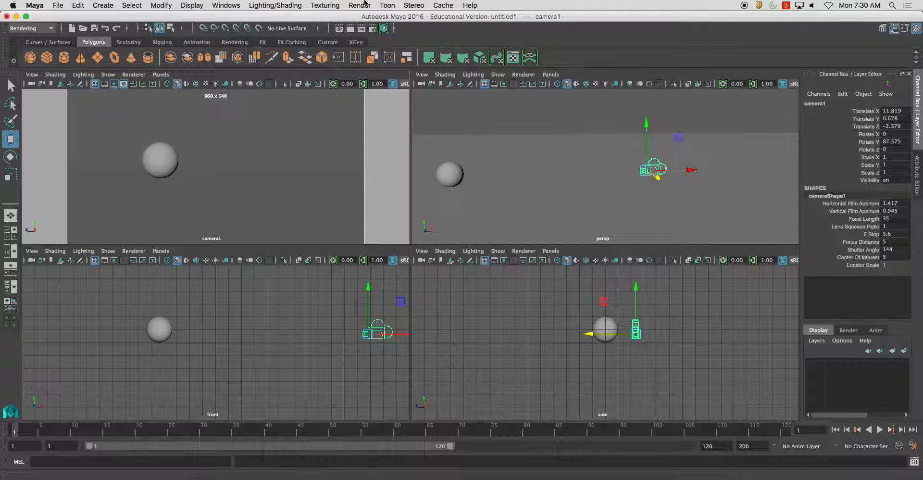
click(359, 6)
click(372, 29)
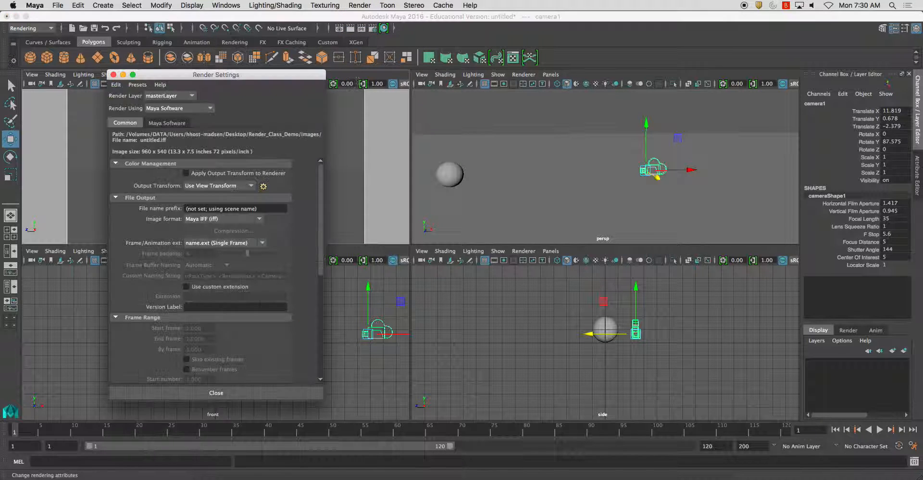
click(178, 108)
click(179, 154)
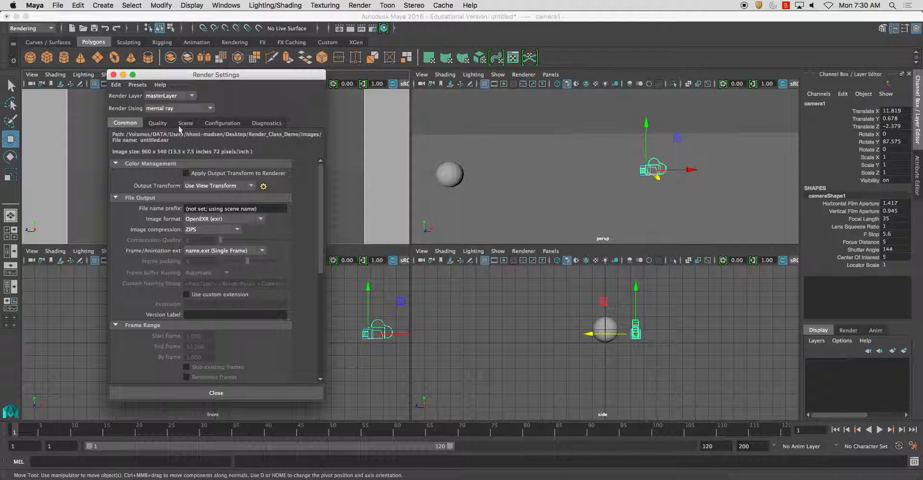
Step: Set the render image size preset to HD 720, review the common output settings and close the Render Settings
drag(321, 186, 320, 298)
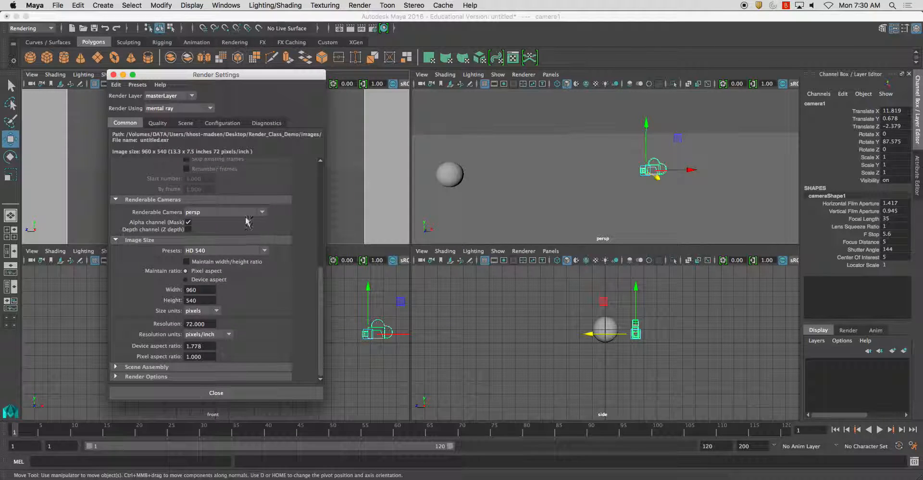
click(235, 249)
click(265, 349)
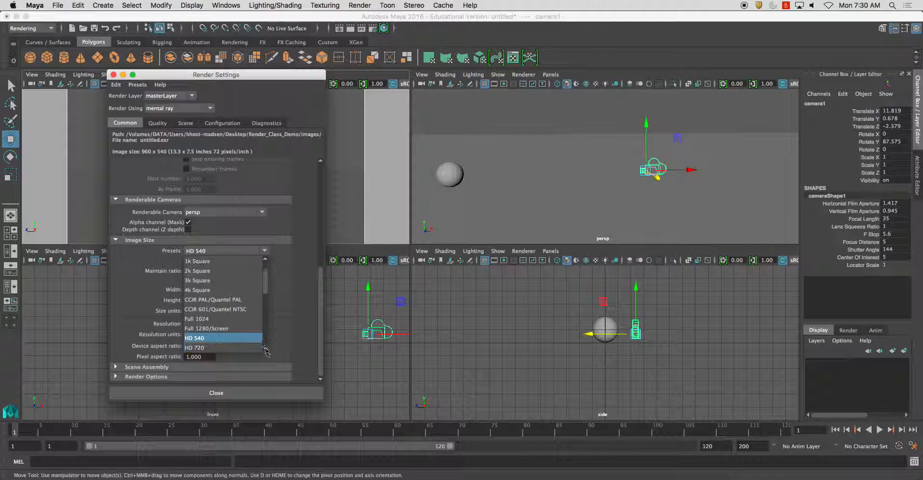
click(232, 348)
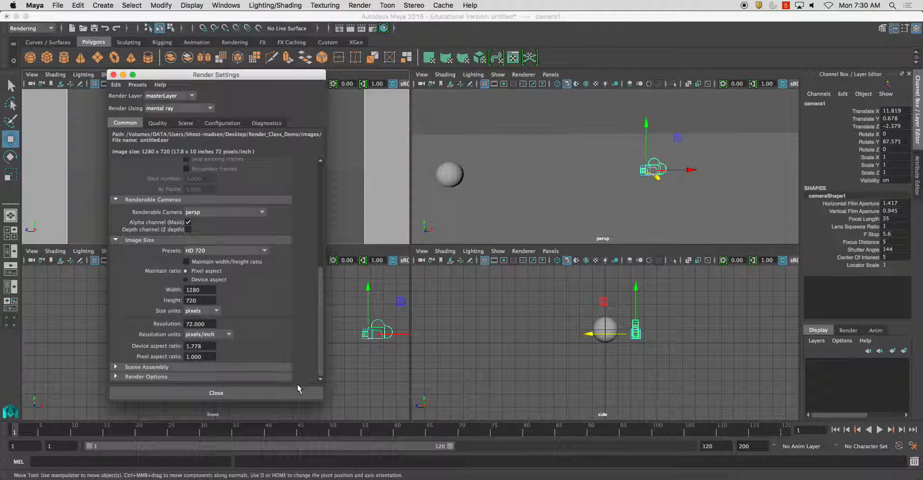
scroll(288, 302, up, 8)
scroll(287, 303, down, 8)
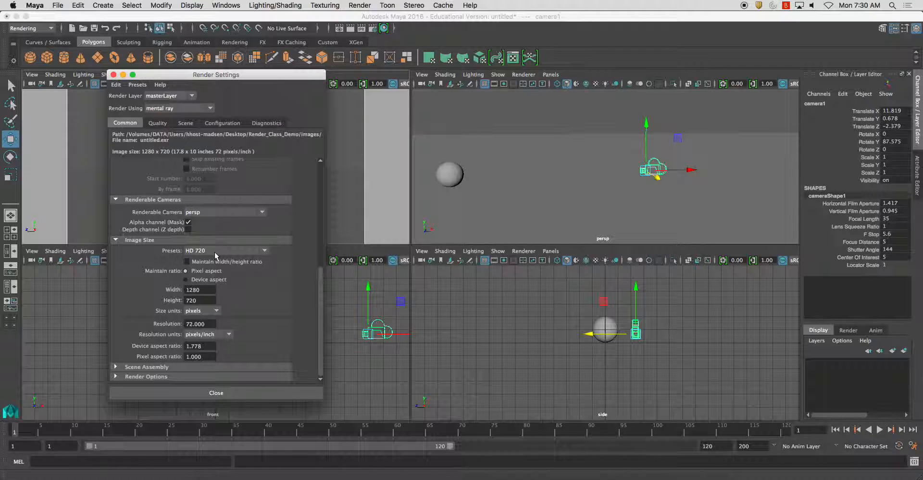
scroll(288, 250, up, 8)
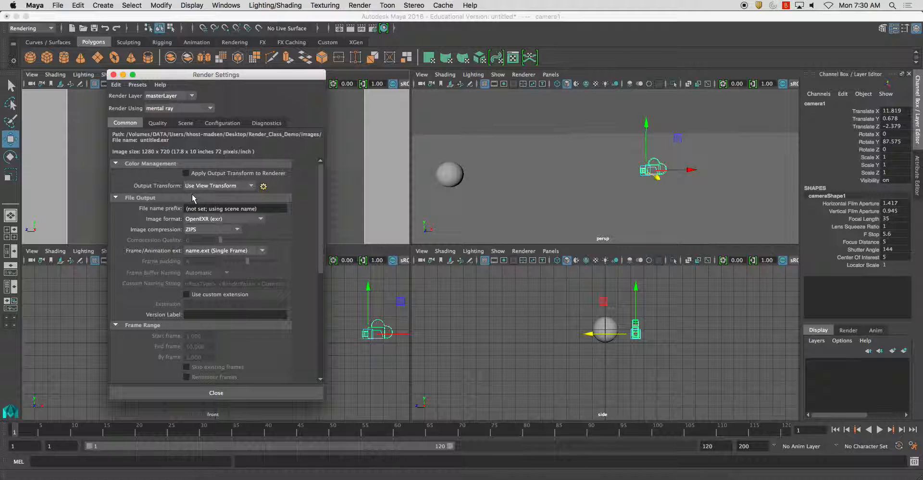
scroll(231, 365, down, 1)
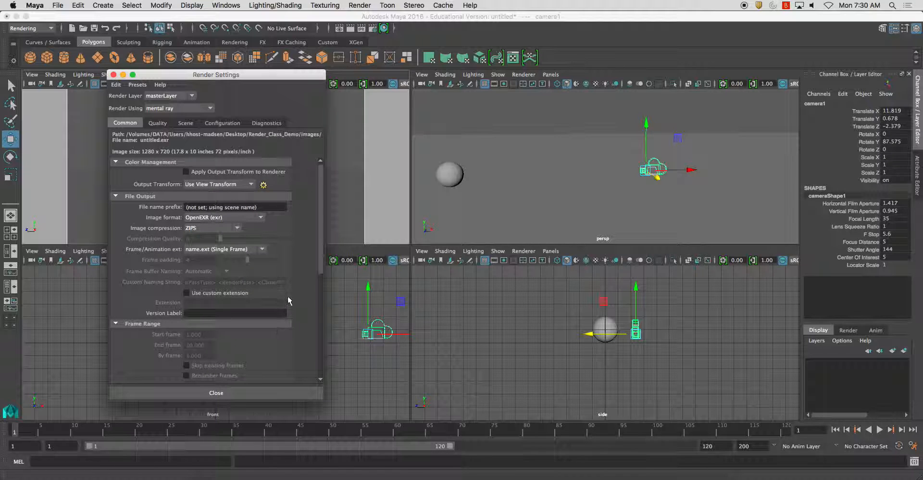
drag(231, 75, 451, 83)
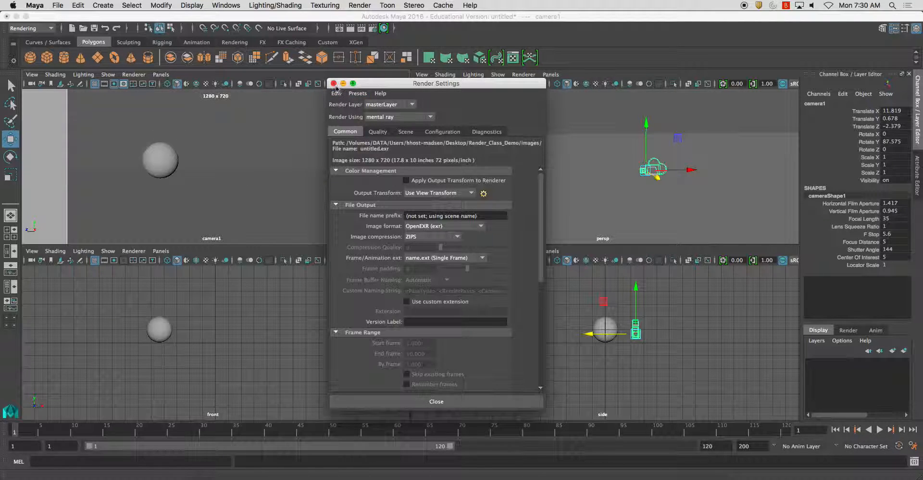
click(469, 402)
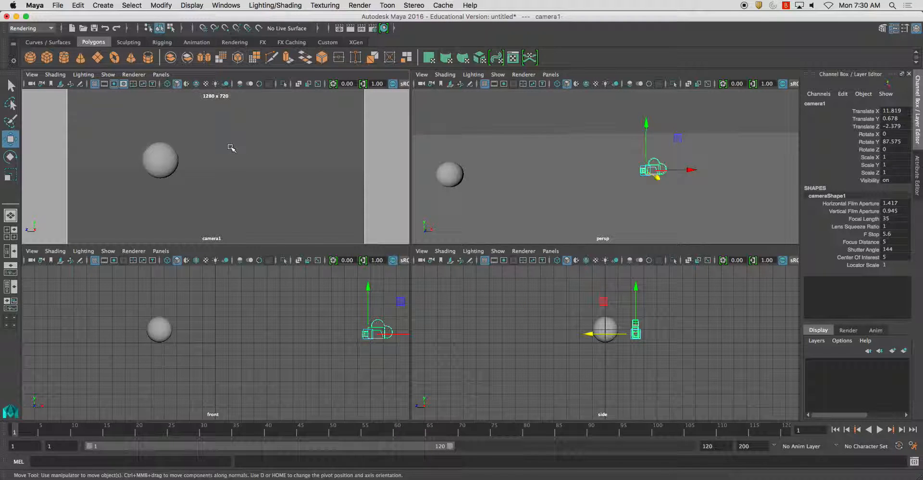
Step: Reframe camera1 closer to the sphere with the horizon visible, at about X 9.511, Y 0.713, Z -2.621 and 3.6 degrees of X rotation
alt+middle_drag(240, 146, 243, 168)
alt+right_drag(243, 169, 241, 188)
alt+drag(231, 185, 226, 178)
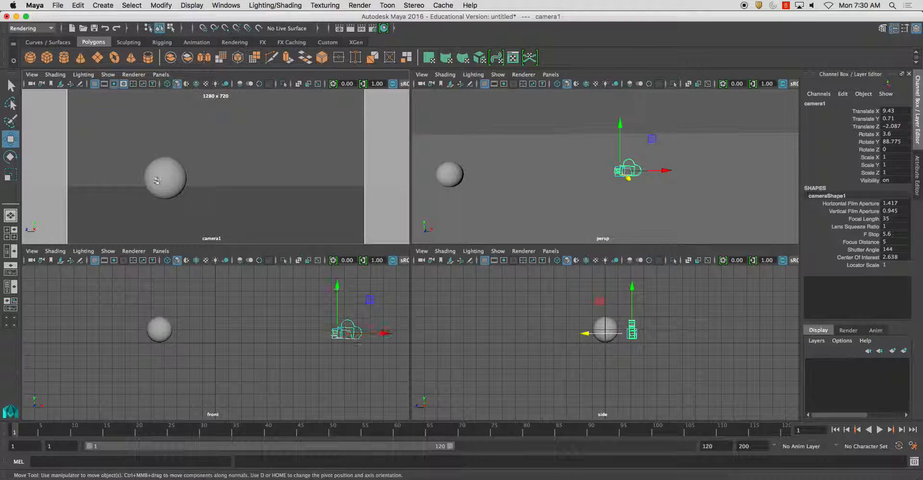
alt+middle_drag(195, 148, 126, 160)
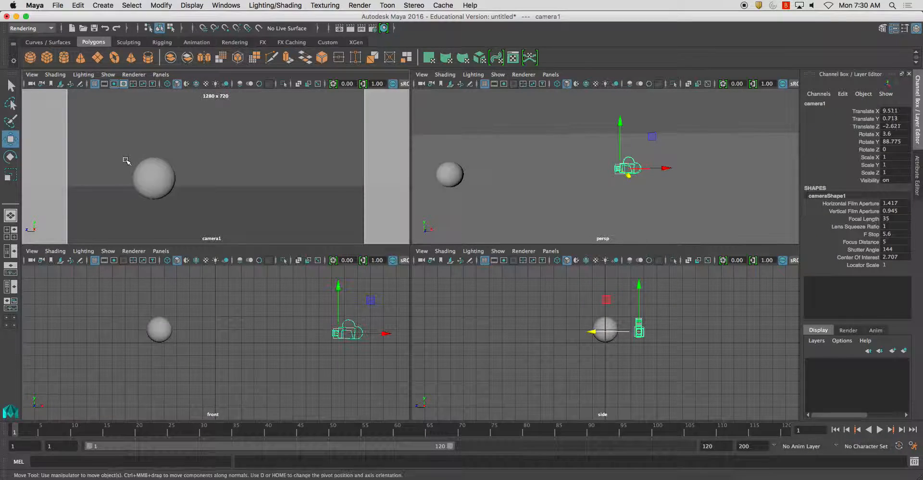
Step: Maximize the camera1 view and reframe the sphere low in the gate, with the camera at about Y 1.178 and 7.2 degrees of X rotation
key(space)
alt+middle_drag(351, 270, 328, 366)
alt+drag(359, 322, 356, 315)
alt+middle_drag(362, 303, 351, 249)
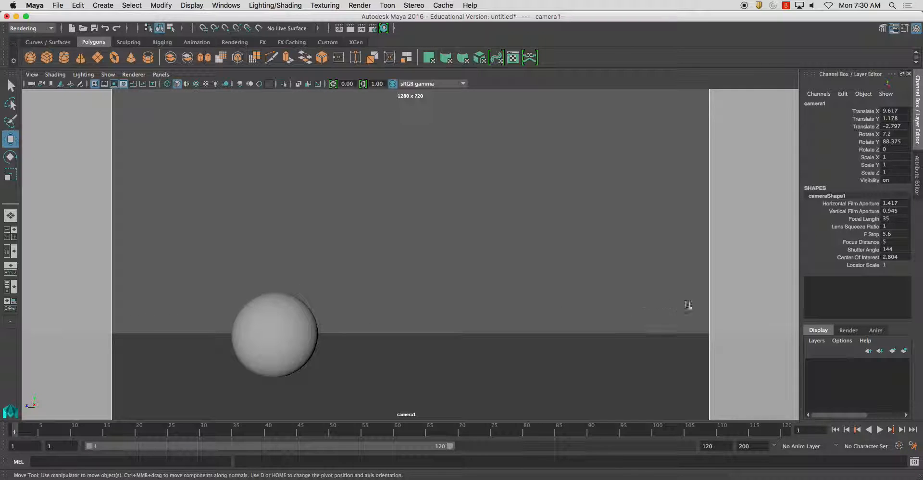
click(278, 322)
click(270, 278)
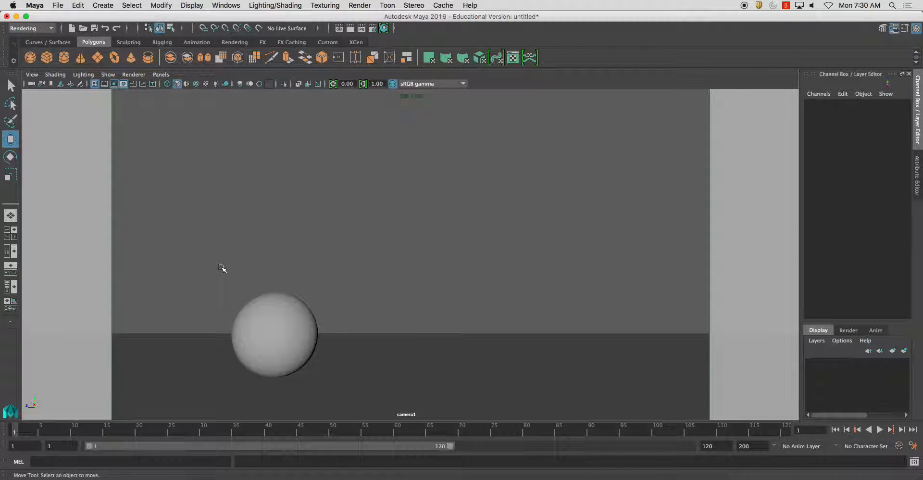
Step: Create a polygon cube and place it behind the sphere at about X -9.585, Z -10.293
alt+middle_drag(314, 263, 293, 243)
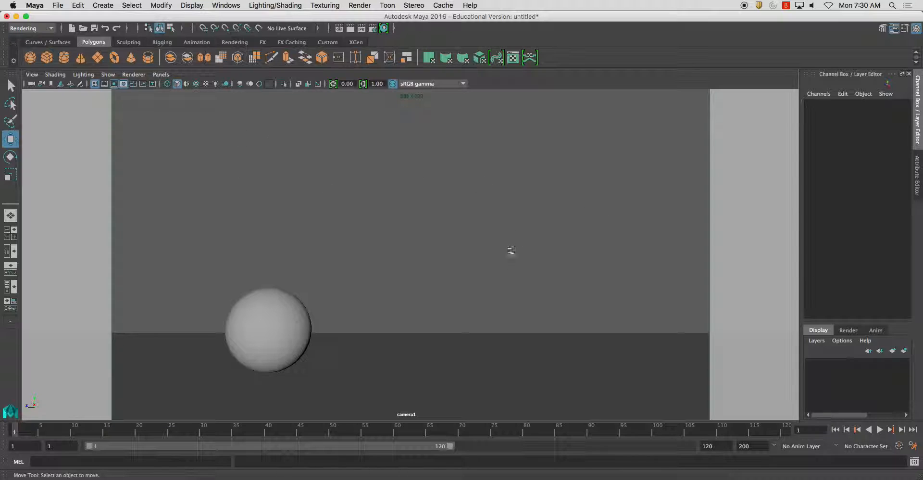
click(47, 57)
drag(168, 395, 479, 396)
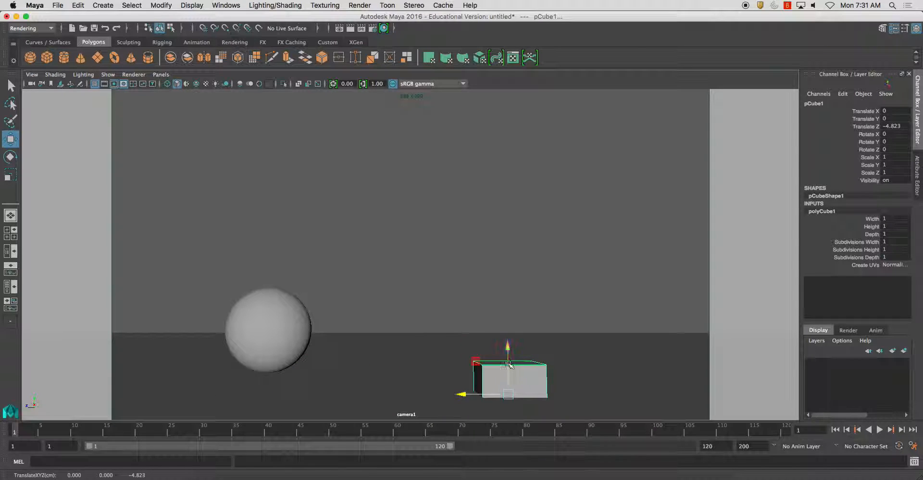
key(space)
drag(553, 177, 478, 172)
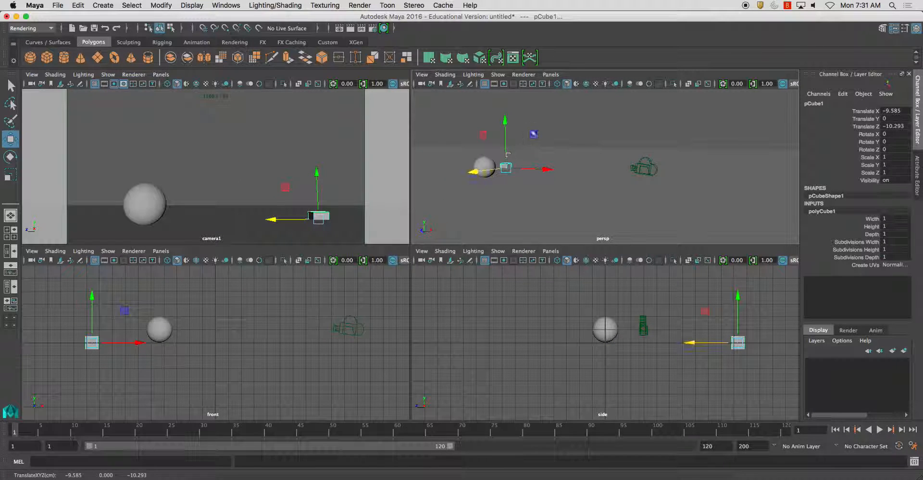
Step: Stretch the cube into a tall post with Scale Y about 13.285 and move it to about Y 3.802, Z -7.803
key(r)
drag(507, 123, 484, 4)
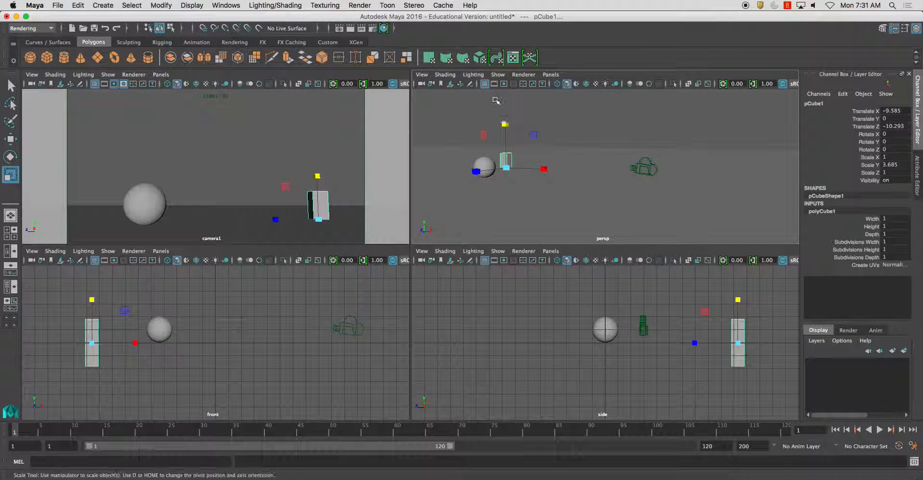
drag(505, 127, 497, 56)
key(w)
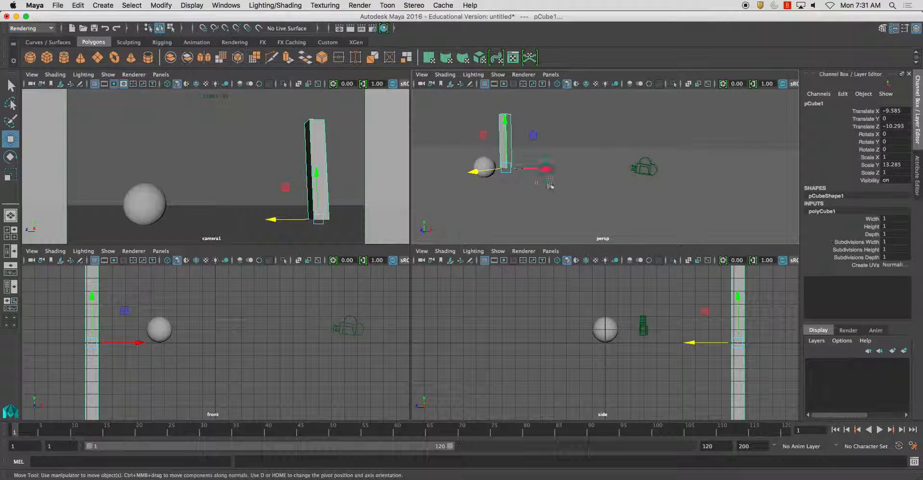
drag(504, 117, 502, 90)
mouse_move(470, 137)
mouse_down()
mouse_move(451, 136)
mouse_move(458, 140)
mouse_up()
Step: Duplicate the post as a horizontal crossbar, rotated about 91.31 degrees in X, with Scale Y about 38.09 and Translate Y about 6.611
key(ctrl+d)
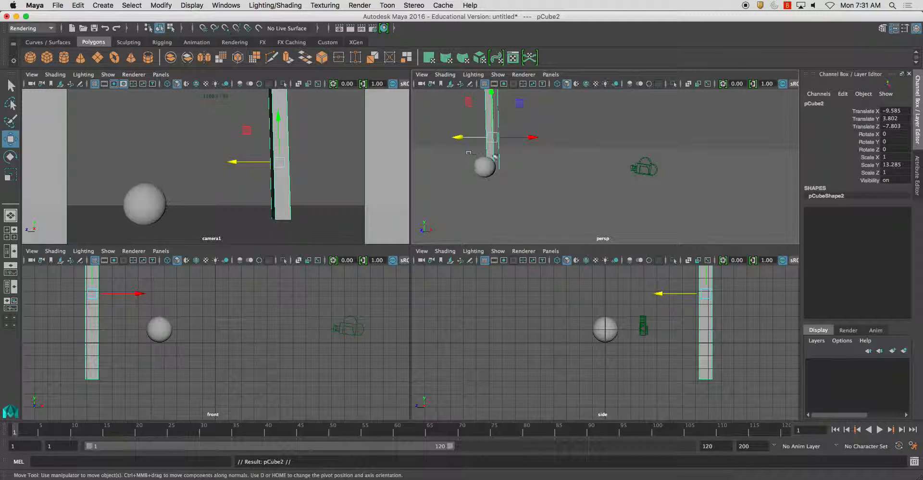
key(e)
drag(469, 103, 449, 180)
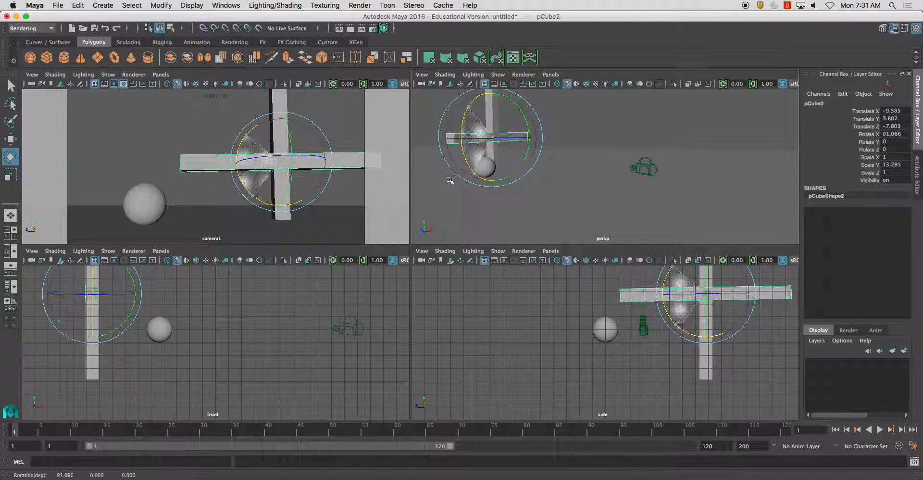
key(w)
drag(495, 86, 495, 75)
key(r)
drag(459, 110, 382, 110)
key(w)
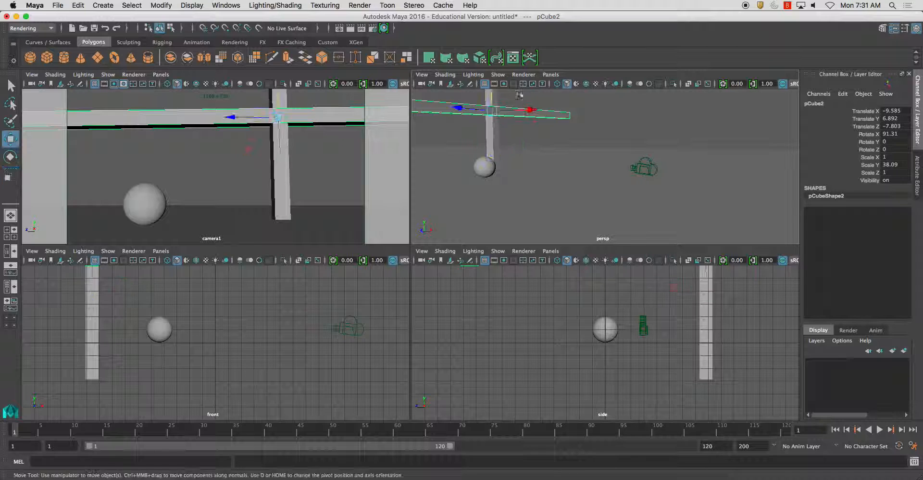
drag(491, 94, 491, 98)
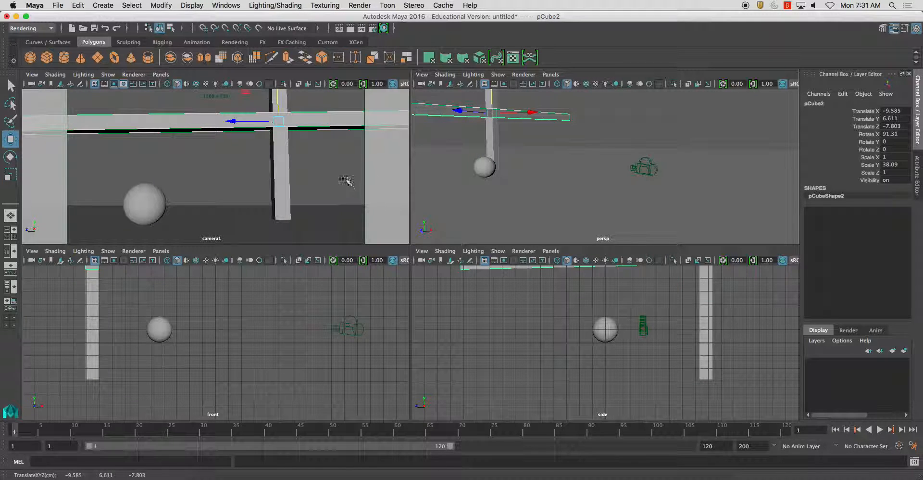
Step: Duplicate the vertical post and move the copy along Z to about 5.94, on the other side of the sphere
click(274, 177)
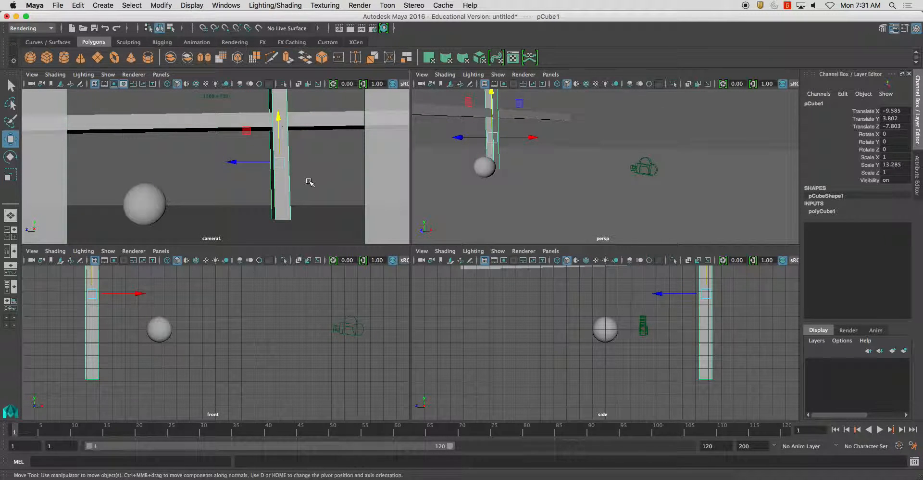
key(ctrl+d)
drag(242, 163, 27, 166)
click(174, 164)
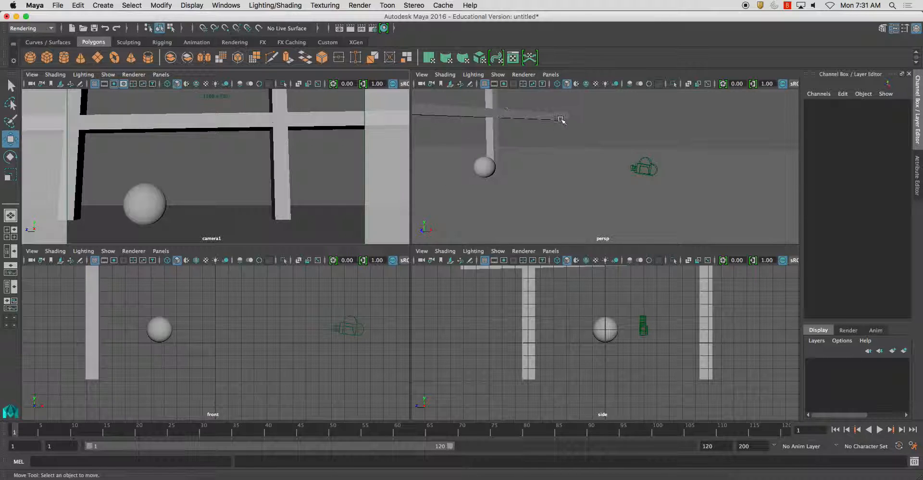
click(95, 126)
click(102, 150)
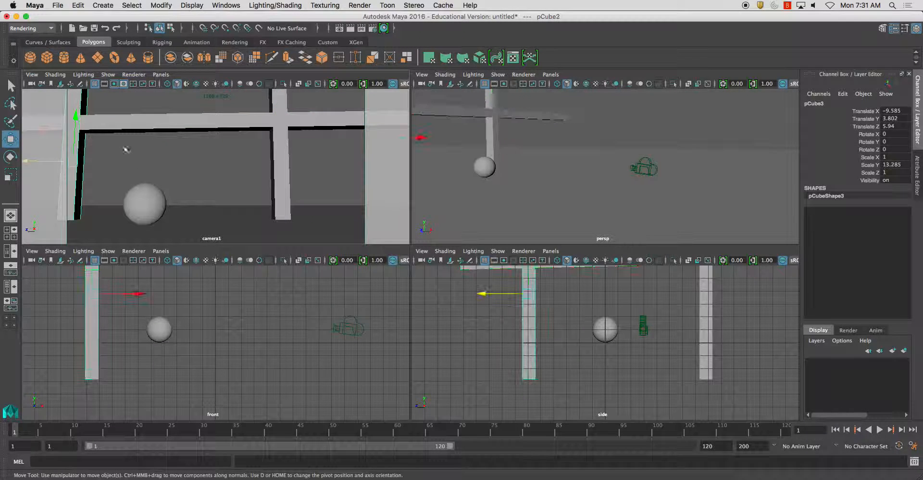
click(280, 162)
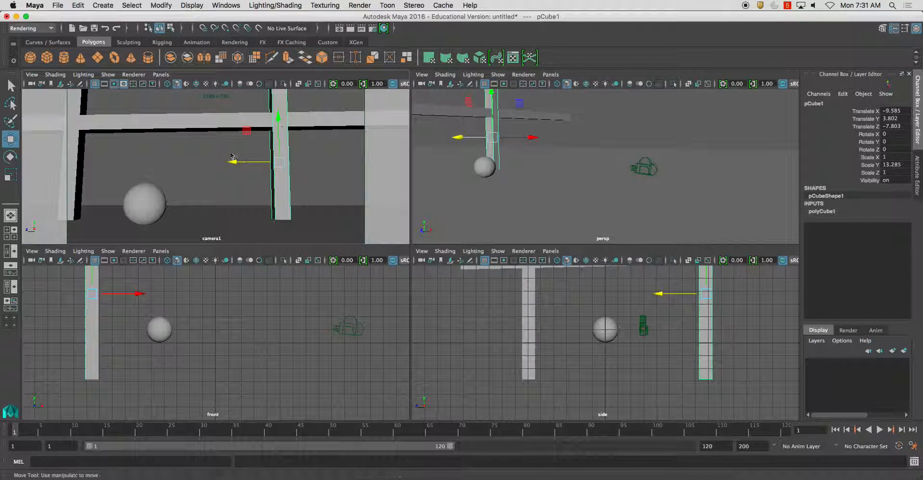
click(234, 157)
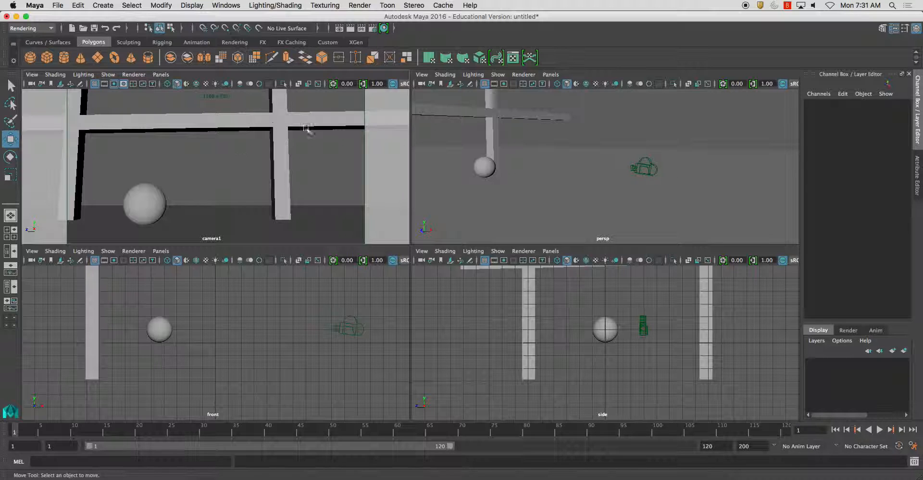
Step: Select camera1 and lock its translate, rotate and scale channels
click(647, 159)
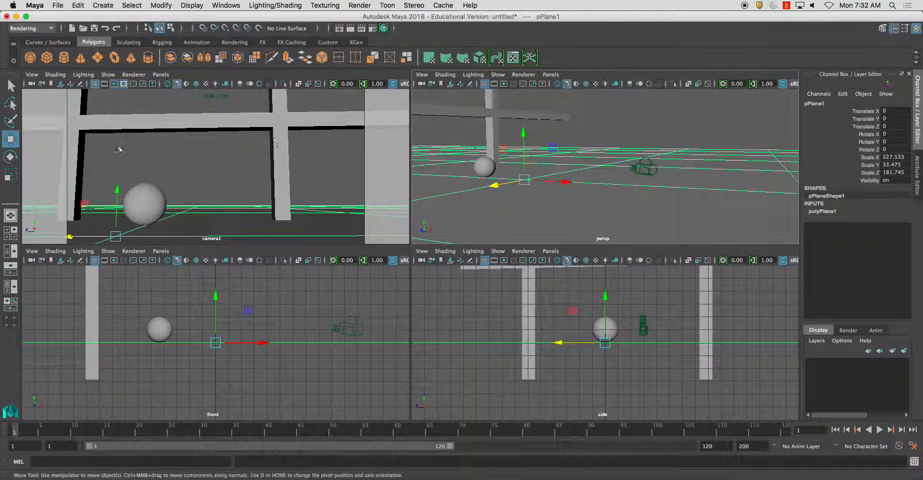
click(645, 165)
click(645, 164)
click(645, 165)
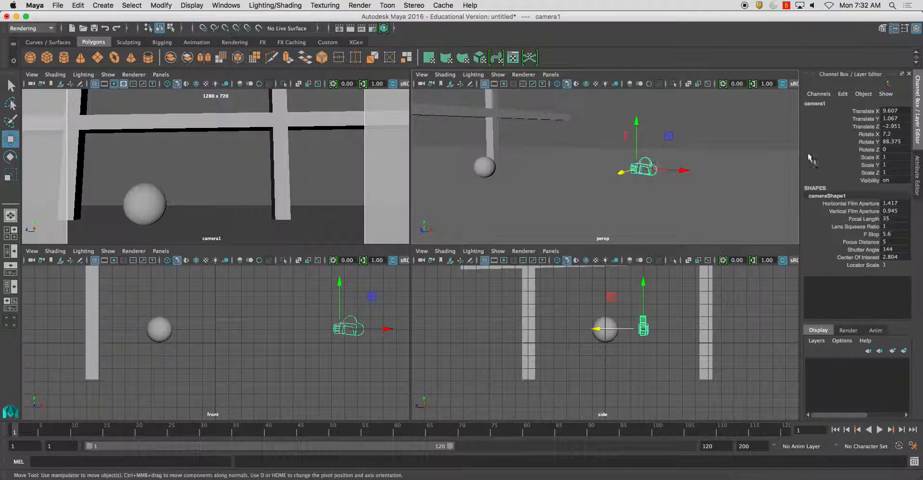
drag(865, 111, 866, 176)
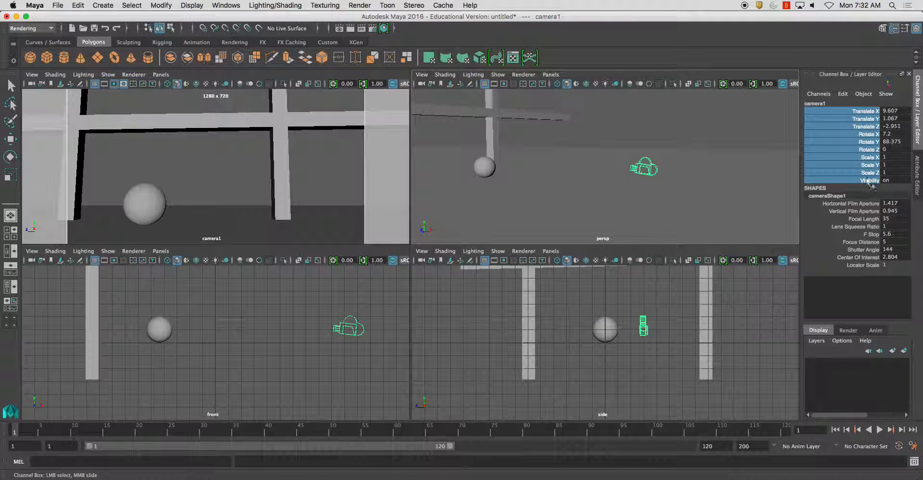
right_click(873, 153)
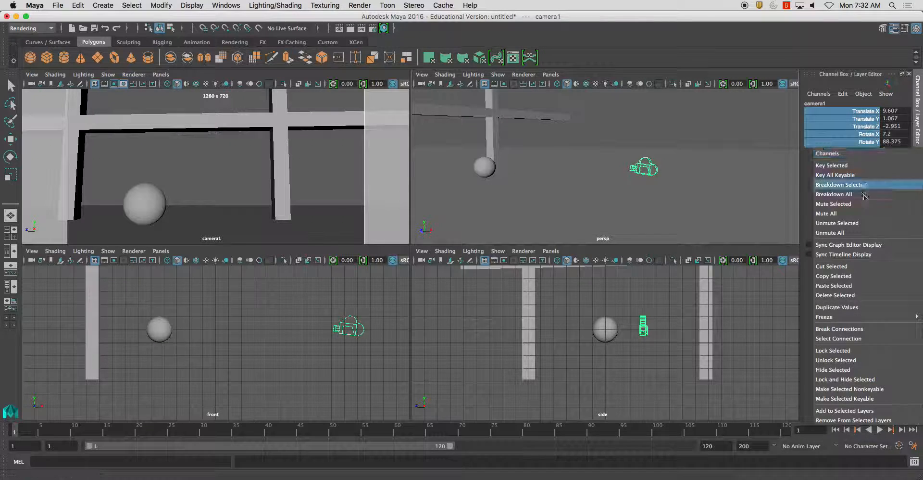
click(849, 353)
Step: Test the lock on camera1 with the Move and Rotate tools and by trying to orbit and dolly its view
click(670, 109)
key(w)
click(647, 173)
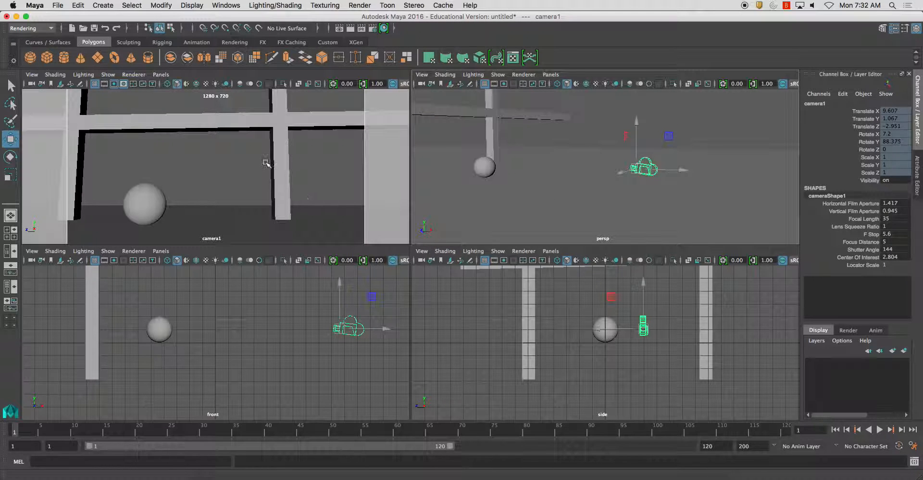
key(e)
alt+drag(272, 178, 258, 171)
alt+right_drag(268, 170, 242, 174)
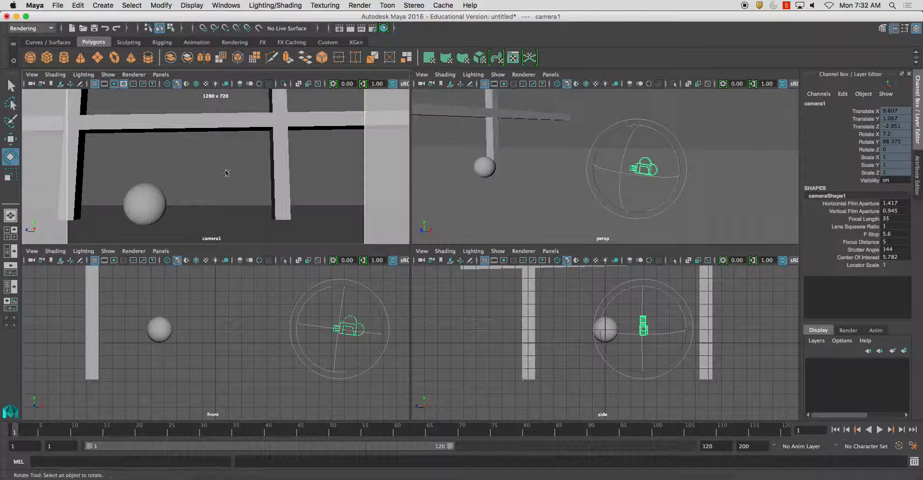
click(610, 147)
alt+drag(557, 132, 486, 152)
alt+drag(230, 168, 228, 167)
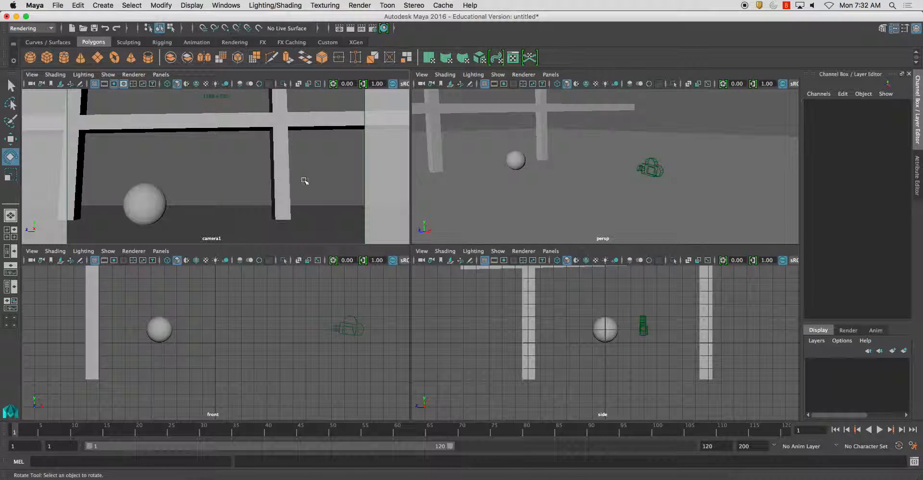
Step: Try out an ambient light raised above the ground plane, and delete it
click(624, 153)
alt+right_drag(554, 172, 515, 144)
click(100, 4)
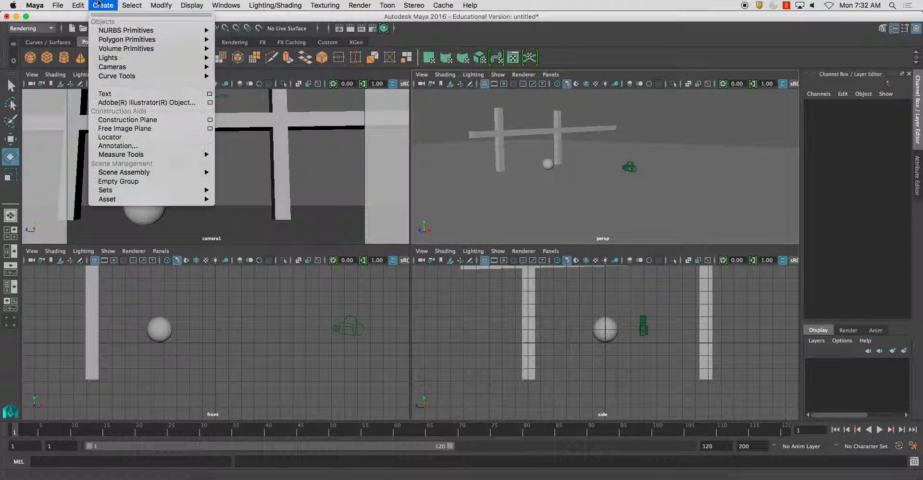
mouse_move(121, 57)
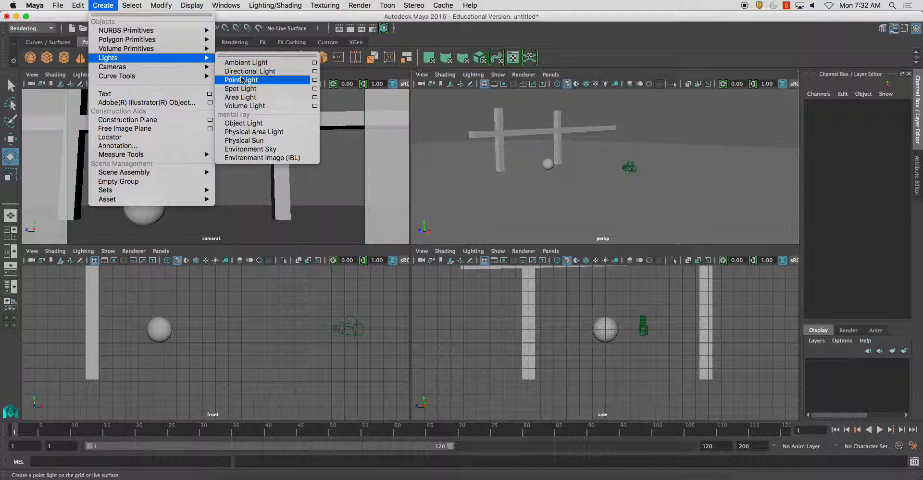
click(248, 63)
alt+drag(573, 173, 576, 181)
key(w)
drag(559, 130, 557, 112)
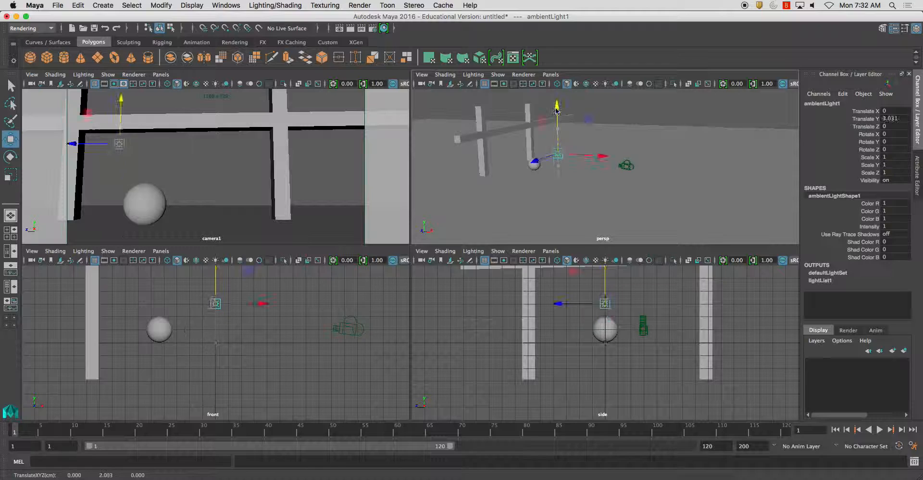
key(Delete)
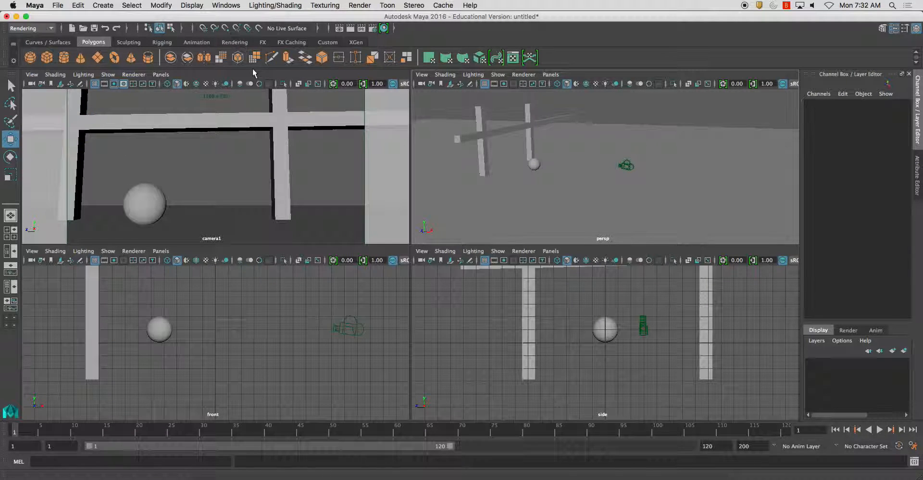
Step: Create a directional light, rotate it to about 66.7 degrees in Y and raise it to about Y 4.695
click(103, 5)
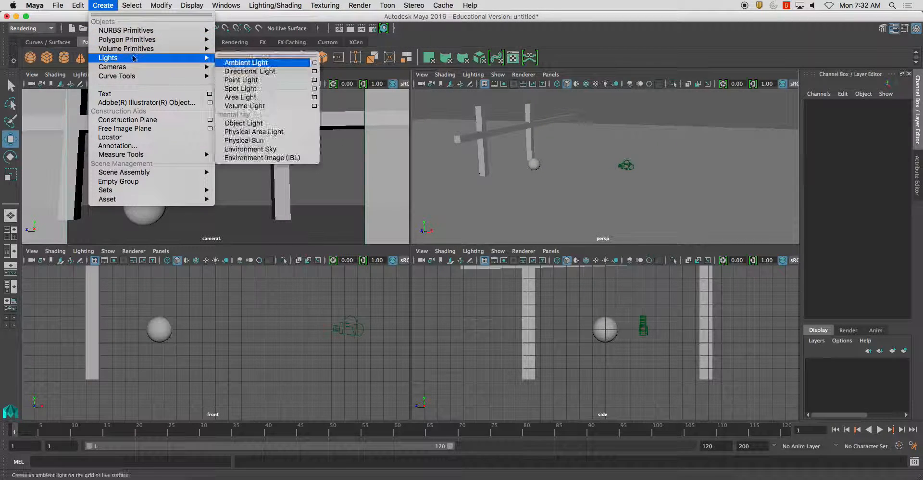
mouse_move(135, 69)
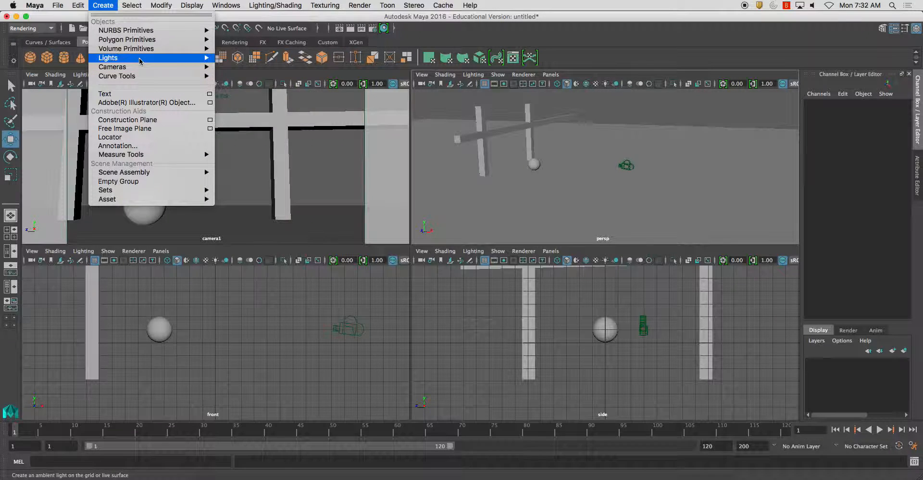
click(243, 72)
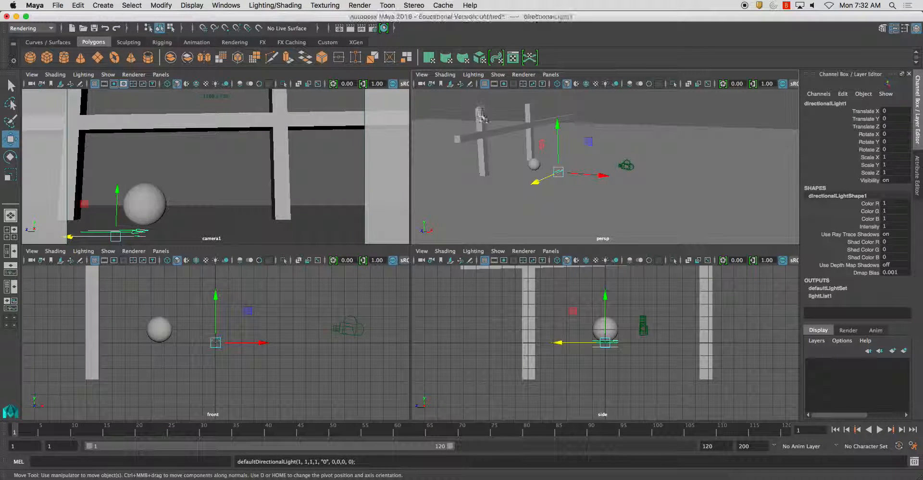
key(e)
drag(580, 182, 674, 166)
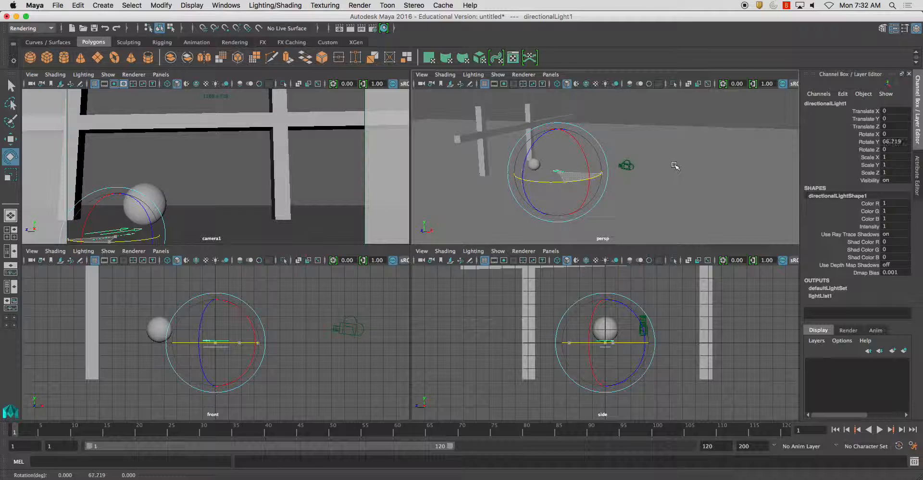
key(w)
drag(558, 126, 548, 91)
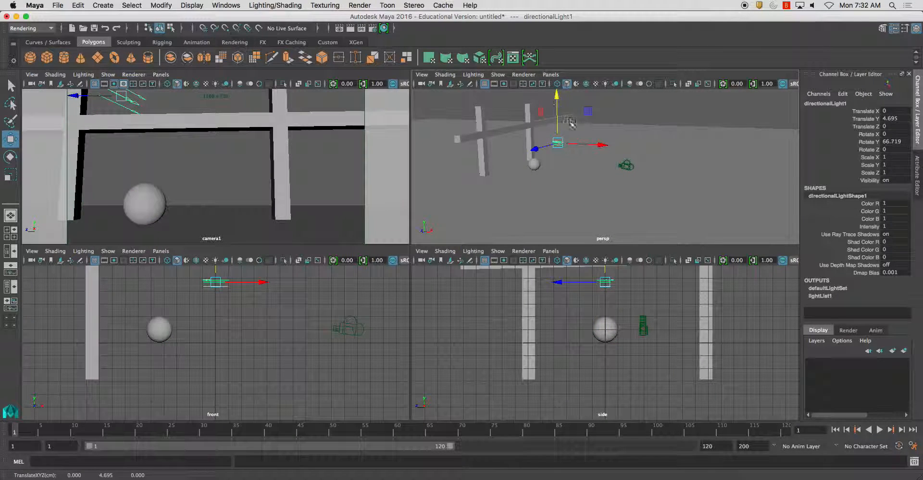
Step: Tilt the directional light to about X -21.8, Y 59.3, Z -5 degrees and move it along Z to about 5.419
key(e)
drag(574, 130, 567, 126)
key(w)
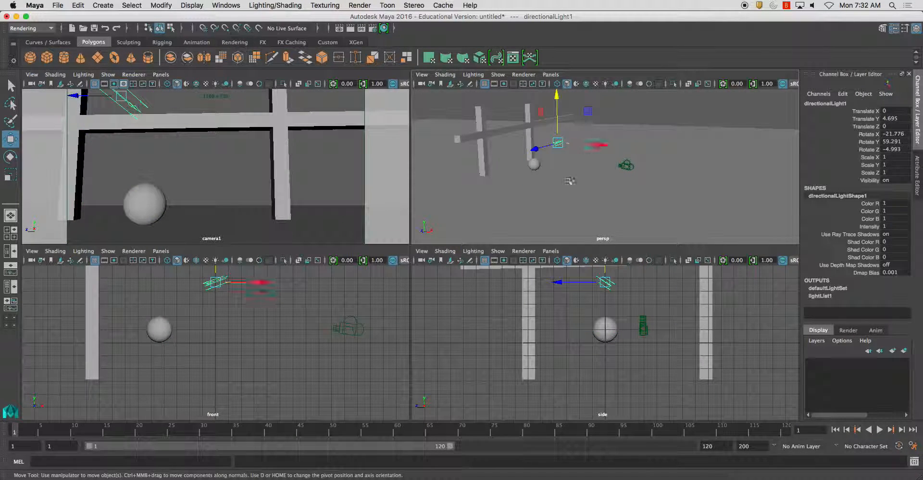
drag(532, 153, 516, 157)
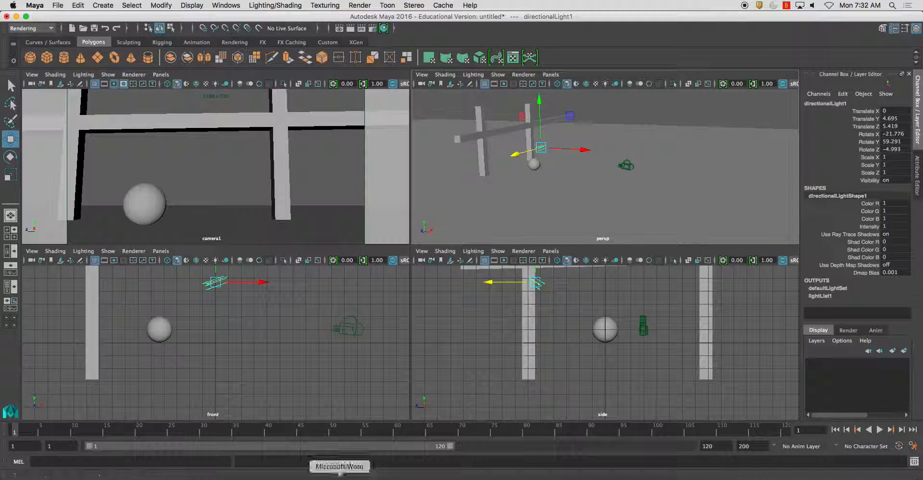
Step: Switch to the Lighting a Scene document in Word, review the three-point lighting diagram, and return to Maya
click(340, 478)
scroll(268, 248, up, 20)
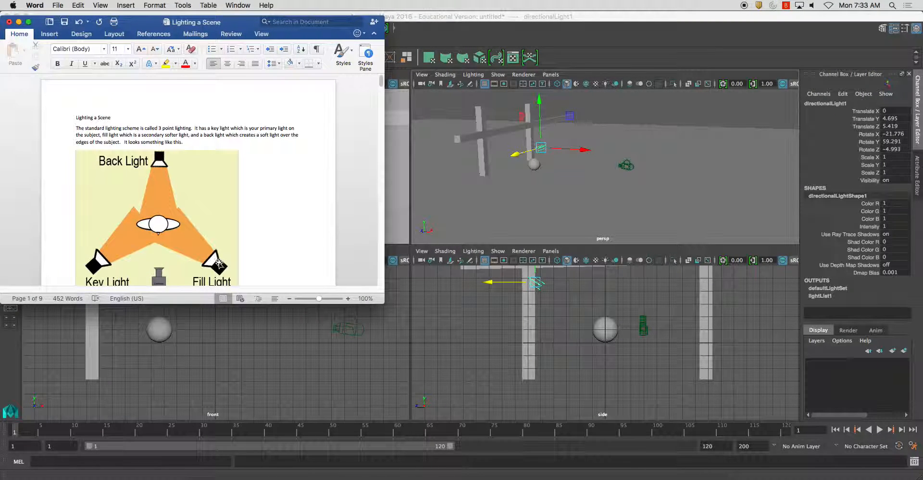
scroll(226, 234, down, 5)
scroll(274, 234, up, 3)
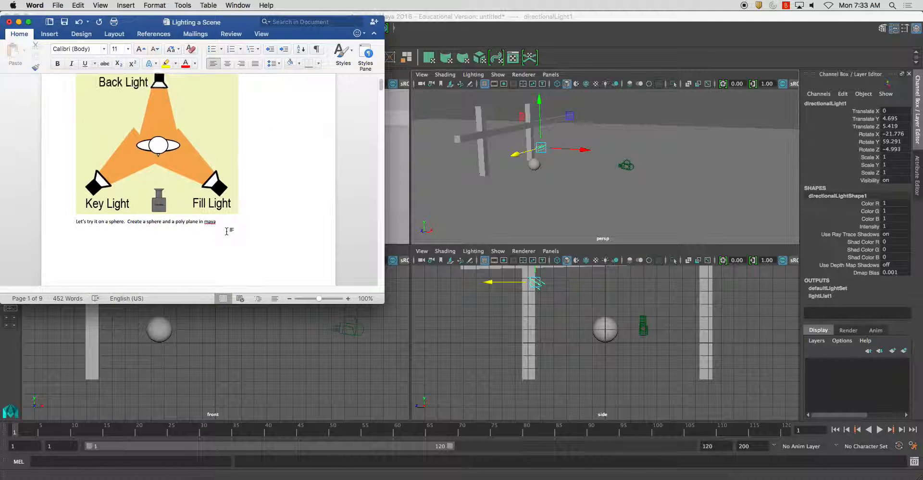
click(568, 139)
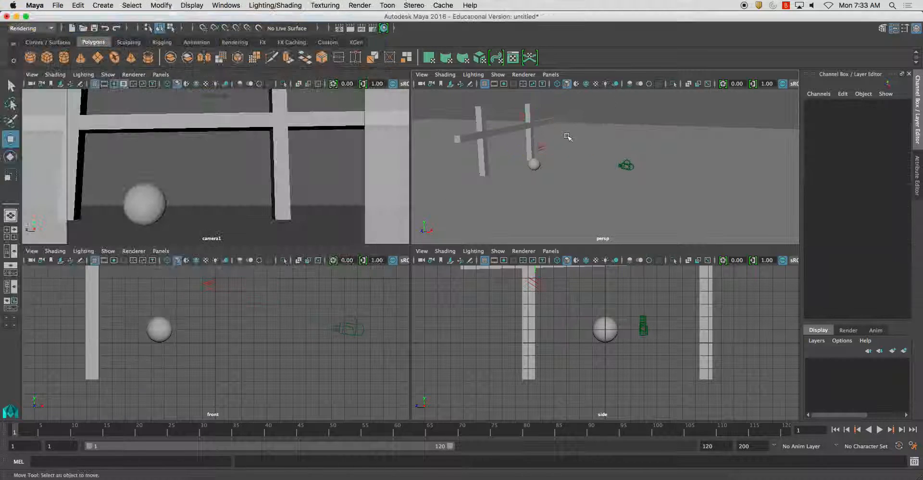
Step: Rename the directional light to Key_Light
click(538, 152)
double_click(819, 104)
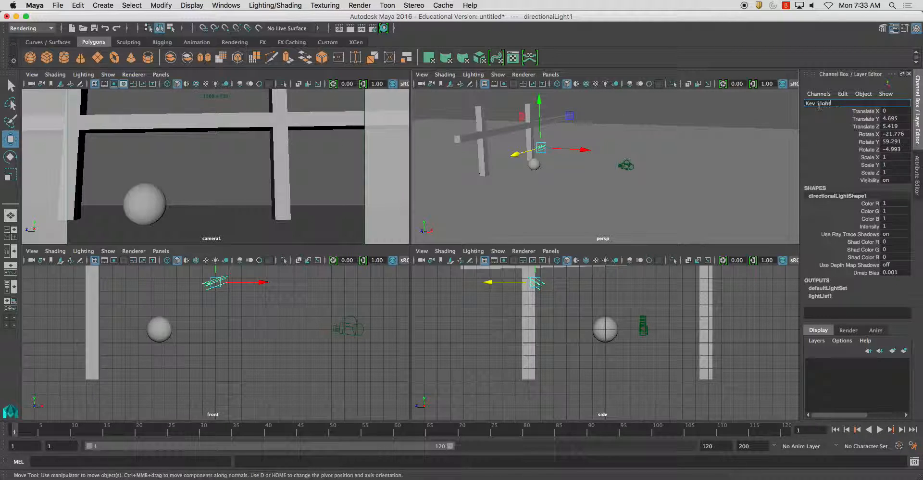
text(Key_Light)
key(Return)
Step: Move Key_Light to about X 6.379, Y 2.883, Z 5.447 and set its X rotation to about -11.6 degrees
alt+drag(729, 151, 446, 197)
key(space)
alt+middle_drag(351, 213, 412, 215)
alt+drag(412, 214, 426, 258)
key(e)
key(w)
alt+drag(443, 227, 480, 204)
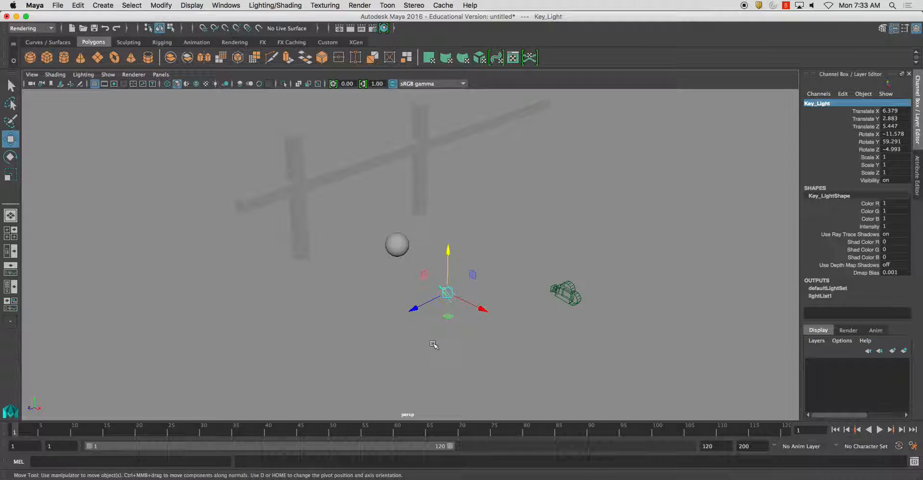
Step: Duplicate Key_Light, move the copy along Z to the sphere's other side and rotate it to about -168.6, 64, -151.9 degrees
key(ctrl+d)
drag(413, 308, 584, 258)
key(e)
Step: Set the duplicated light's color to pure blue, hue 240, and fine-tune its aim
click(918, 187)
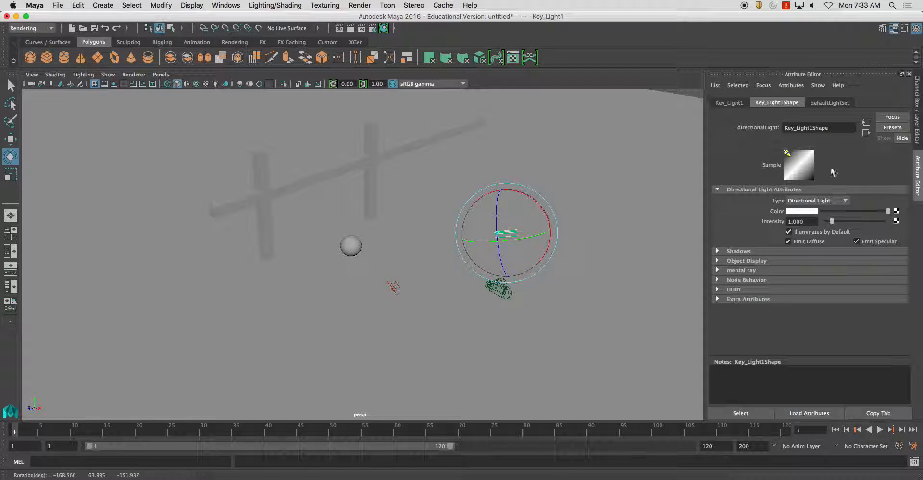
click(808, 212)
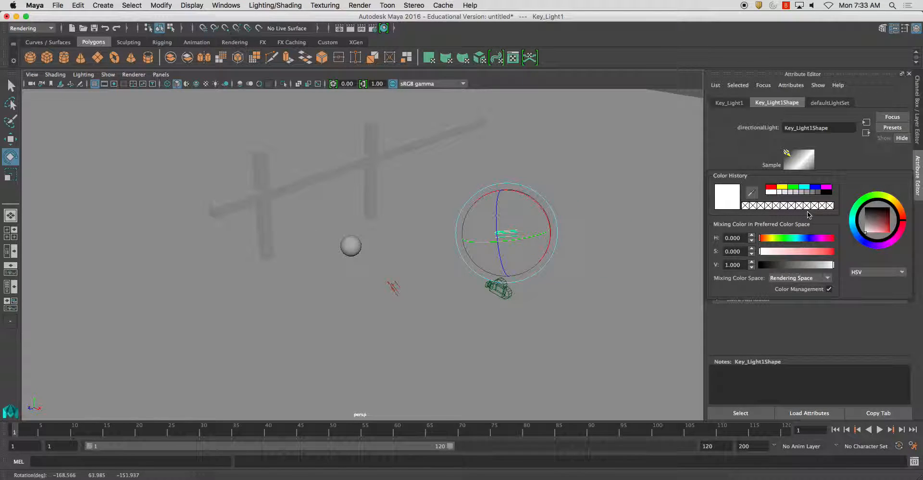
click(817, 187)
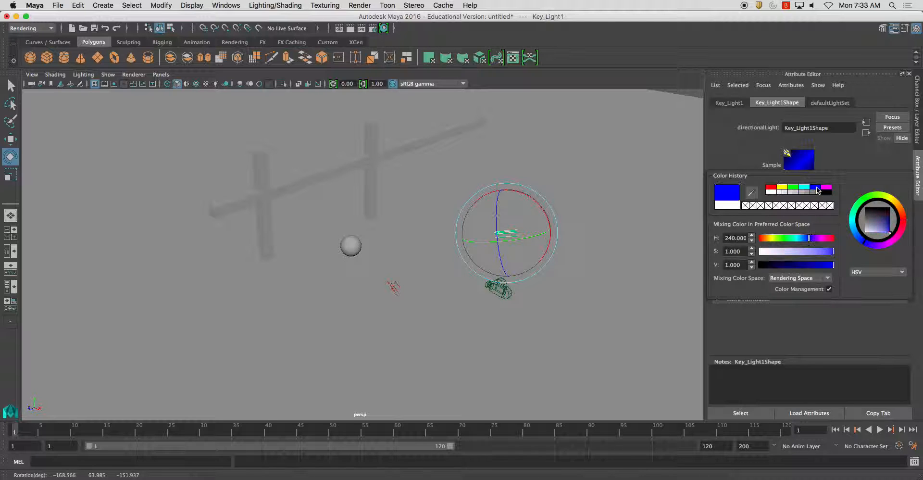
alt+drag(597, 237, 488, 299)
drag(429, 291, 433, 287)
Step: Cycle the perspective view through wireframe, shaded and textured display, and turn on lighting from all scene lights
key(w)
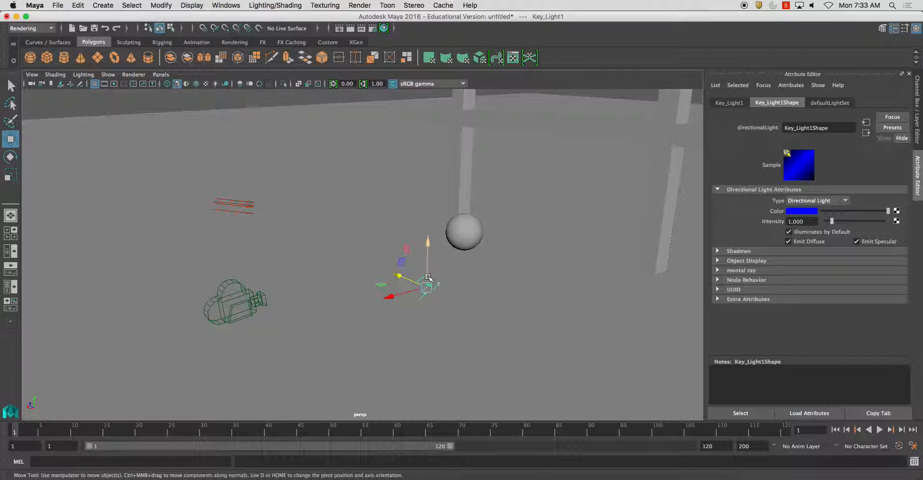
key(4)
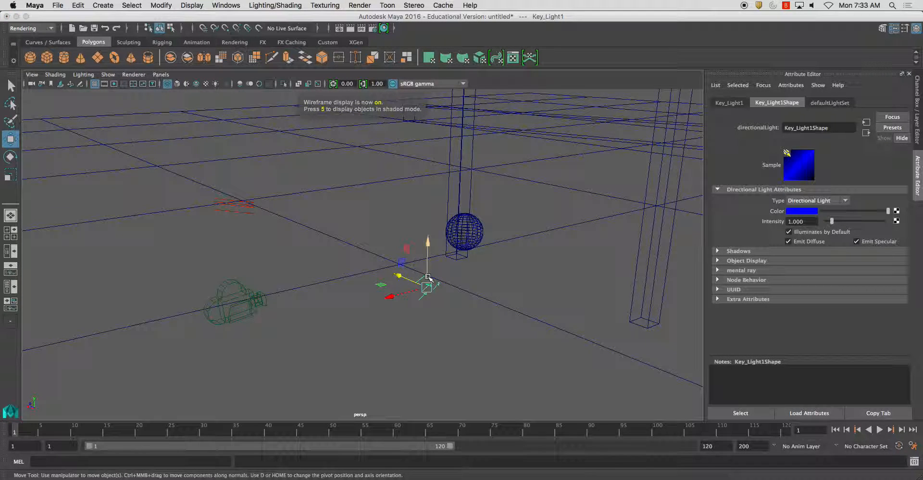
key(5)
key(6)
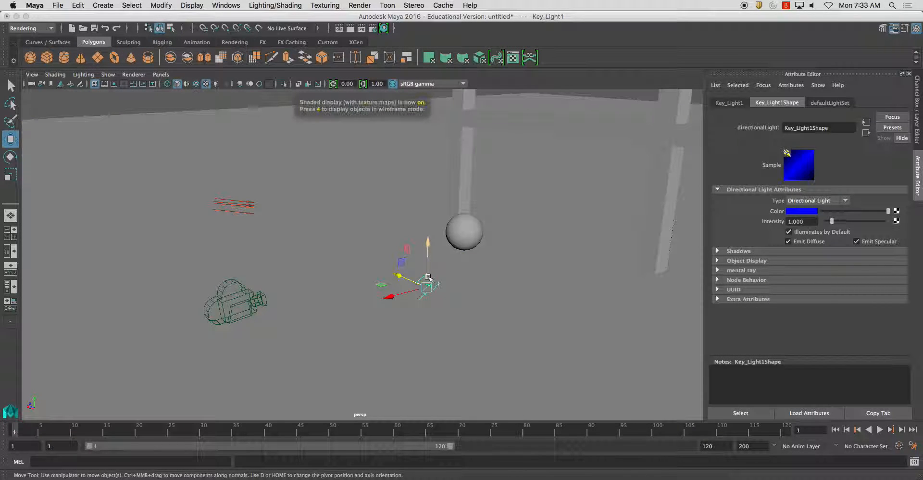
key(7)
Step: Set the blue fill light's intensity to 0.5 and deselect it
alt+drag(433, 280, 315, 288)
click(332, 288)
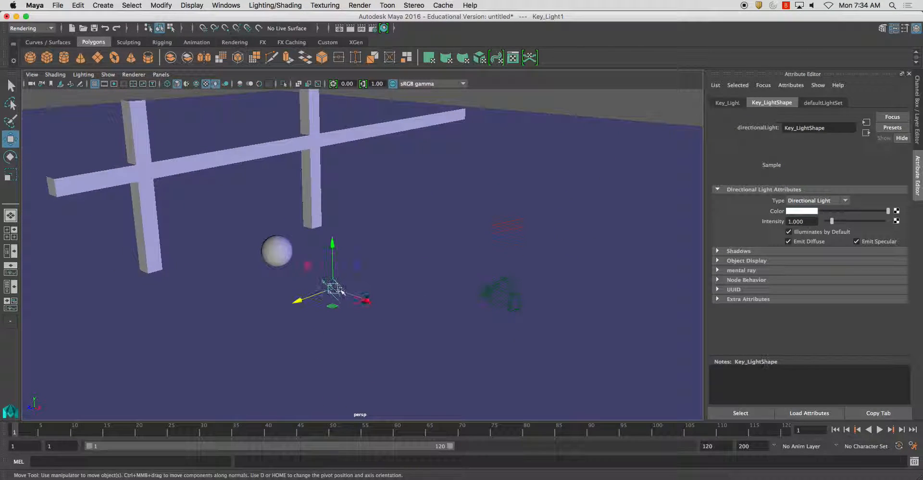
click(505, 225)
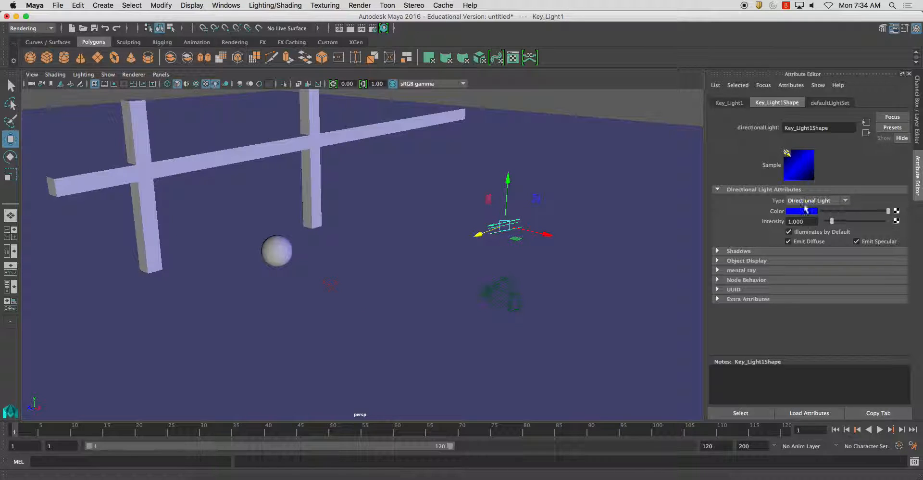
text(.5)
key(Return)
alt+drag(504, 250, 417, 251)
click(481, 249)
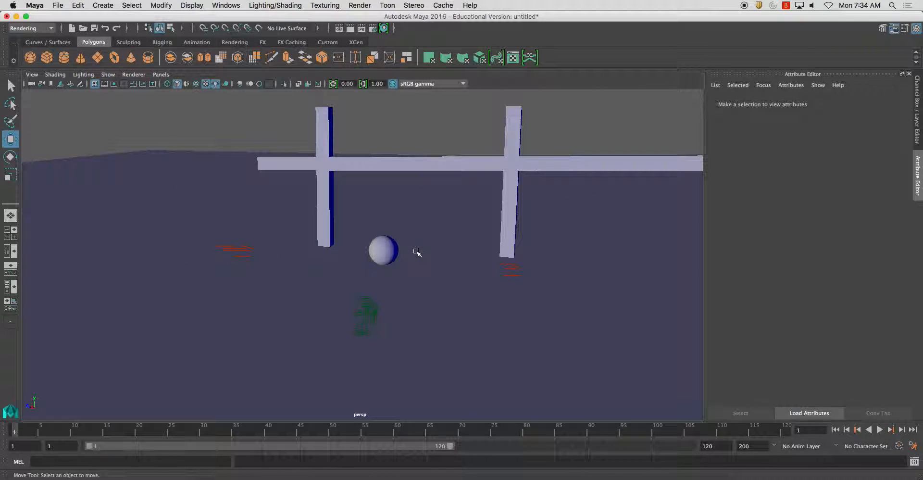
Step: Duplicate the white Key_Light and move the copy in depth relative to the beams to serve as the back light
alt+drag(402, 254, 405, 250)
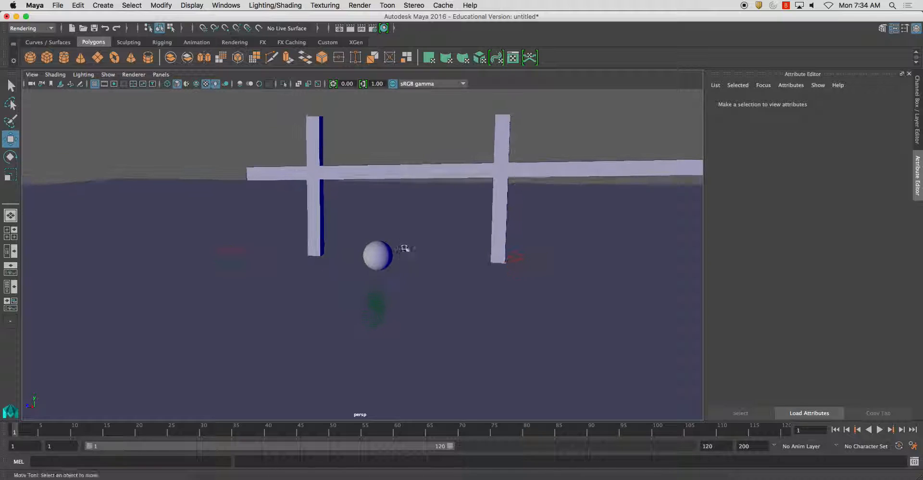
alt+drag(386, 174, 387, 208)
alt+drag(312, 259, 349, 264)
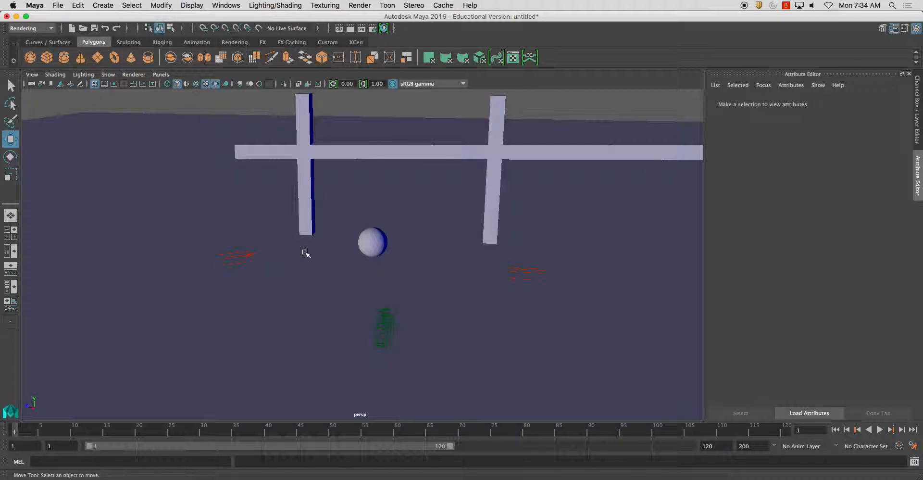
click(239, 262)
alt+drag(275, 286, 294, 301)
key(super+d)
mouse_move(231, 280)
mouse_down()
mouse_move(322, 164)
mouse_move(370, 122)
mouse_move(335, 105)
mouse_move(449, 154)
mouse_move(486, 202)
mouse_move(367, 248)
mouse_move(319, 252)
mouse_move(274, 188)
mouse_move(238, 181)
mouse_up()
key(e)
scroll(274, 188, down, 5)
scroll(238, 180, down, 5)
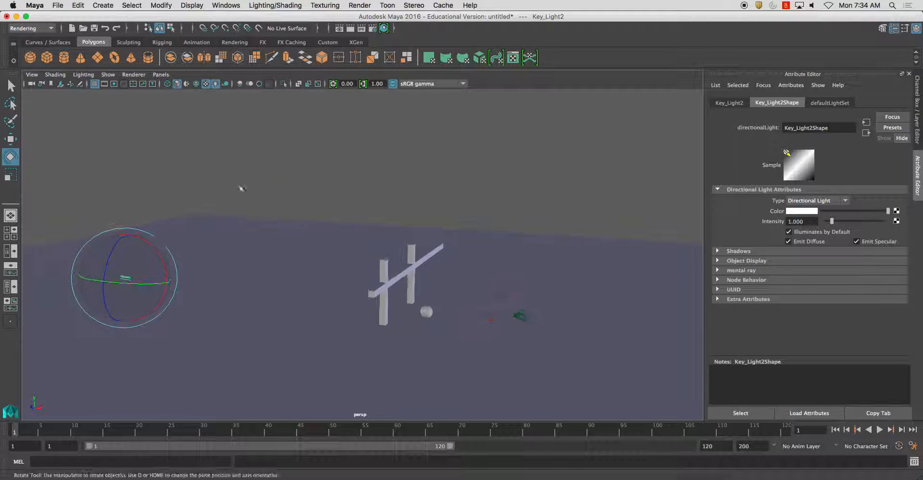
key(w)
drag(164, 283, 304, 268)
Step: Rotate the back light toward the sphere to about X -21.9, Y -61.4, Z 17.7 degrees
alt+drag(319, 324, 341, 308)
scroll(341, 310, up, 2)
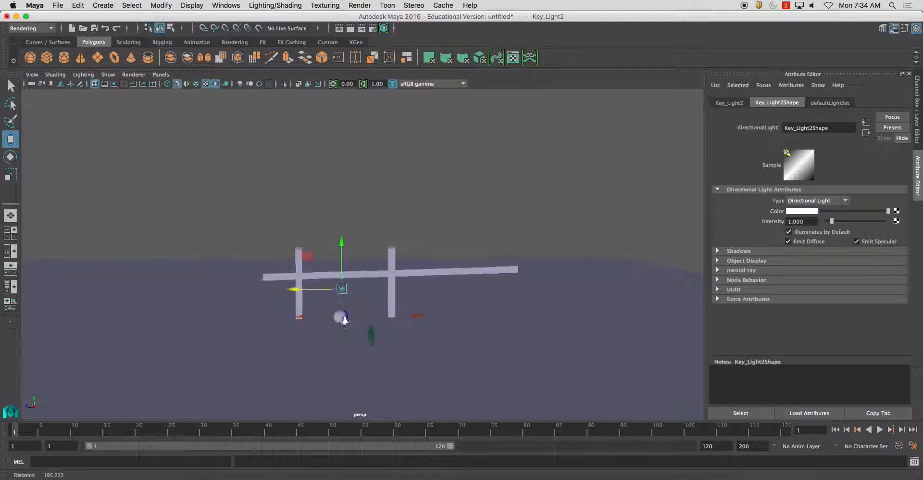
alt+right_drag(341, 312, 385, 319)
mouse_move(314, 308)
alt+mouse_down()
mouse_move(325, 312)
mouse_move(313, 295)
mouse_move(323, 322)
alt+mouse_up()
alt+right_drag(323, 322, 355, 312)
alt+middle_drag(355, 312, 361, 262)
alt+right_drag(360, 262, 345, 315)
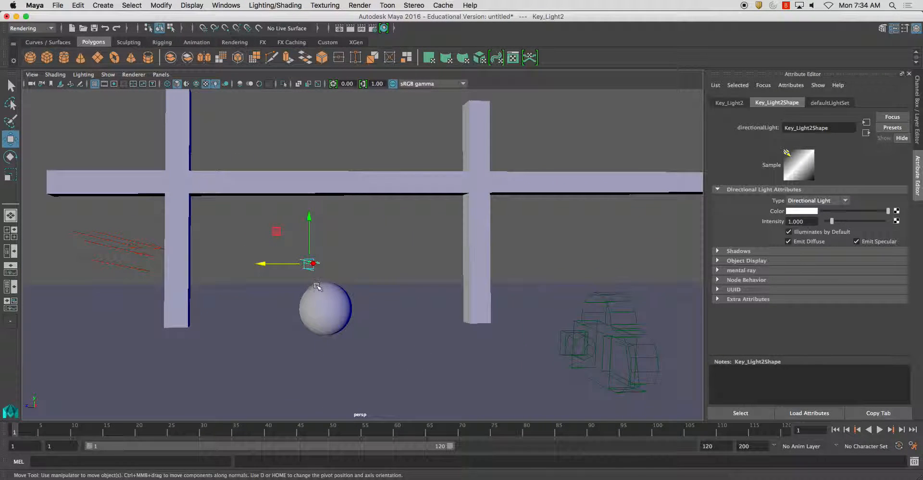
key(e)
mouse_move(312, 269)
mouse_down()
mouse_move(303, 261)
mouse_move(322, 261)
mouse_up()
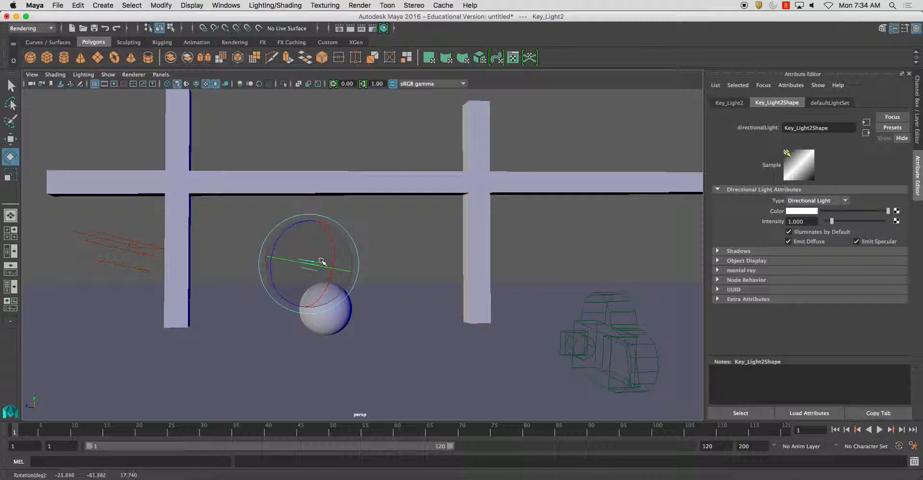
click(396, 250)
Step: Show textures and all lights in the camera view, and move the back light to about X -20.081, Y 2.883, Z 5.221
alt+middle_drag(361, 299, 357, 276)
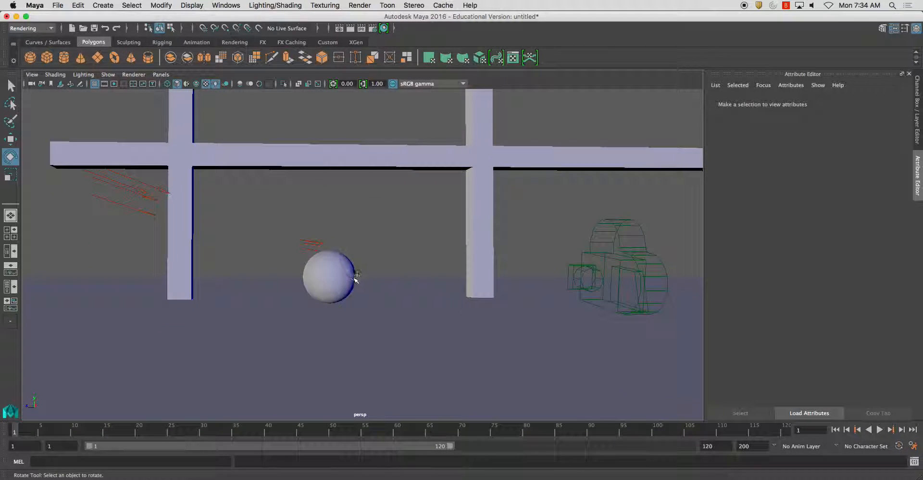
alt+drag(343, 280, 332, 279)
key(space)
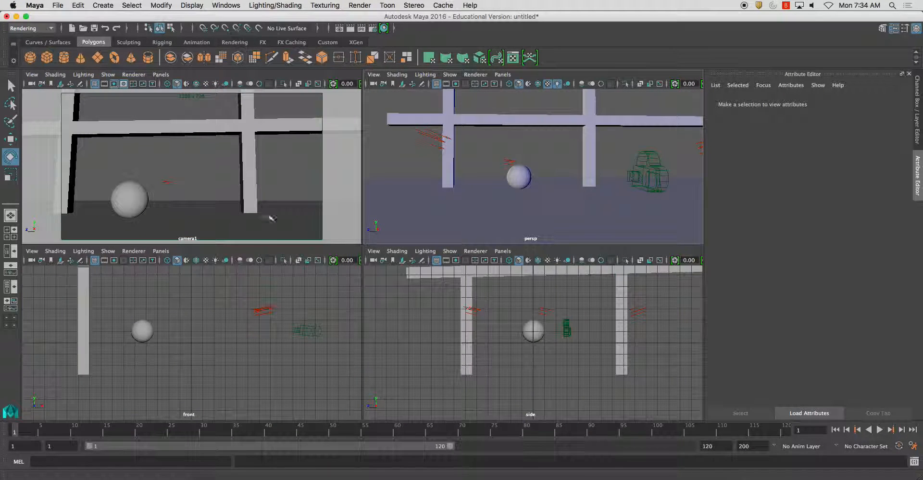
key(6)
key(7)
click(180, 188)
key(w)
drag(125, 185, 74, 183)
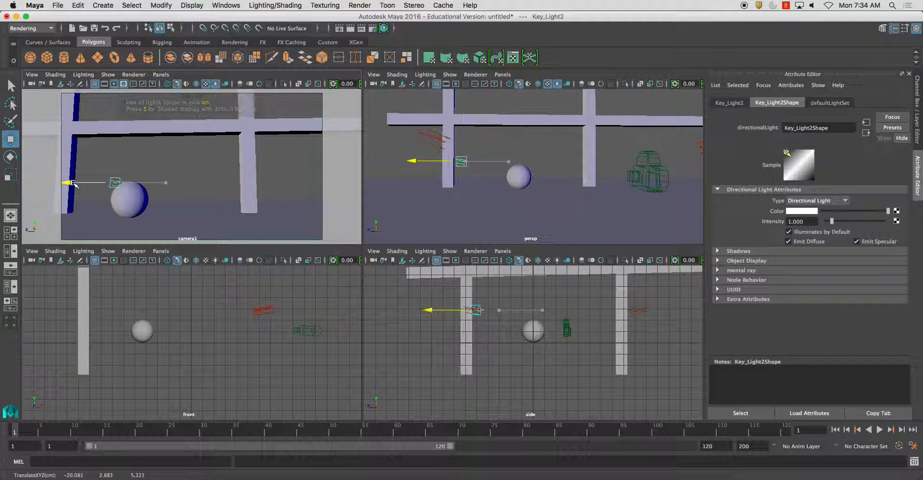
Step: Slightly adjust the back light's rotation toward the sphere and deselect it
key(e)
drag(139, 182, 136, 180)
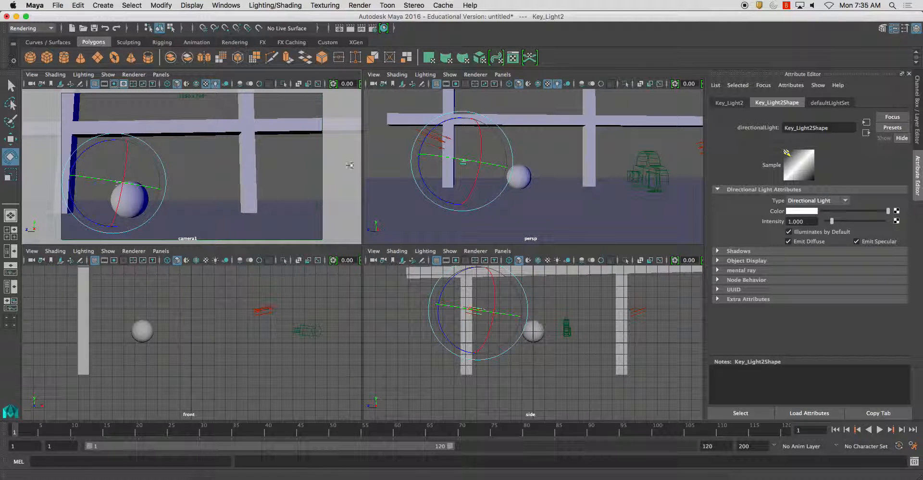
click(214, 171)
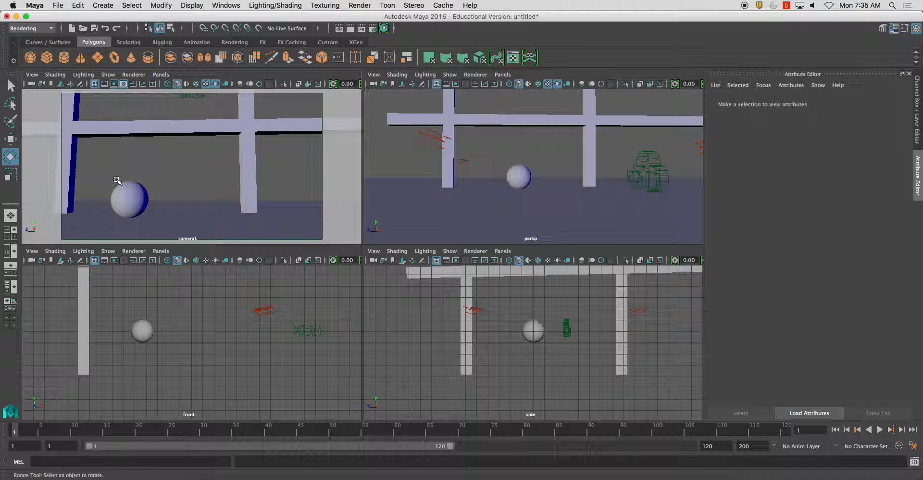
Step: Open the render settings and render the current frame from camera1 with mental ray
click(355, 6)
click(370, 31)
click(360, 6)
click(390, 91)
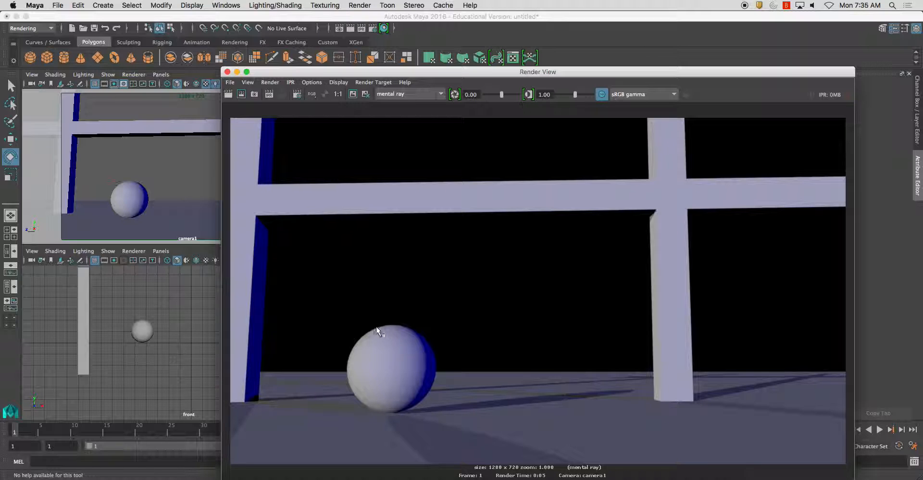
Step: Close the render and move the back light to about X -14.1, Y 2.883, Z 4.9 in the perspective view
click(113, 180)
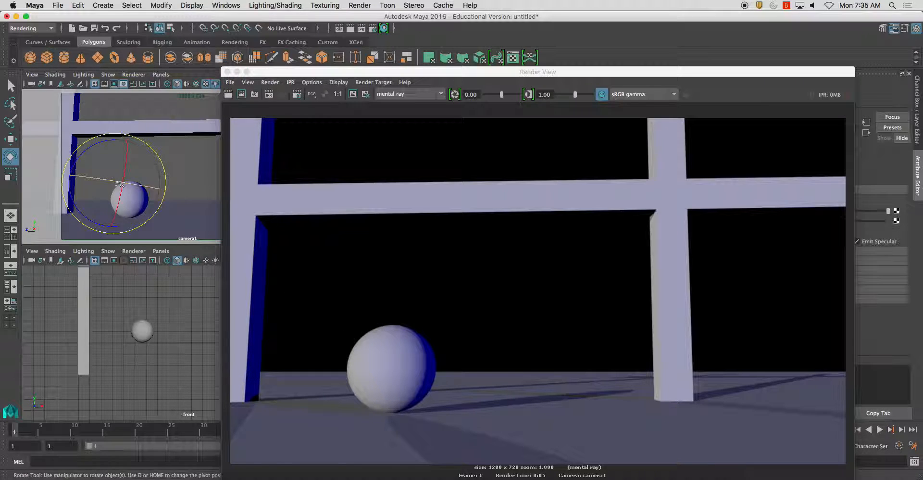
key(w)
key(space)
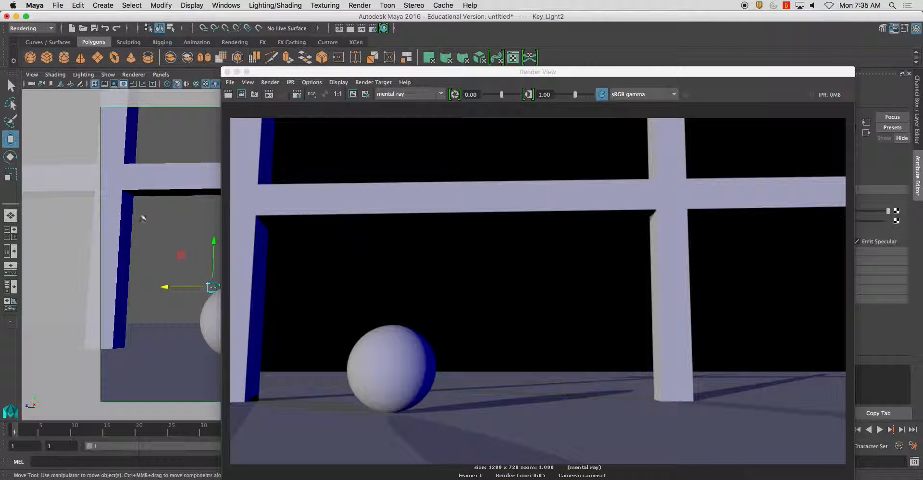
click(228, 71)
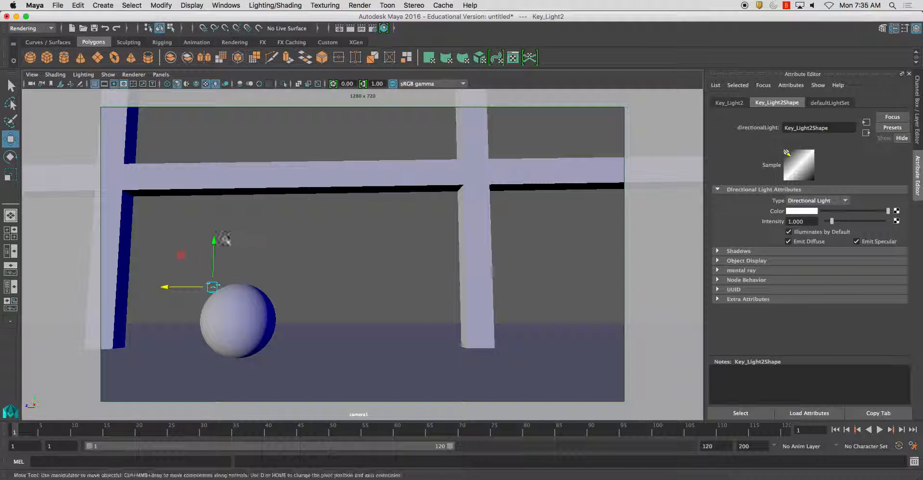
key(space)
key(space)
alt+drag(500, 176, 215, 229)
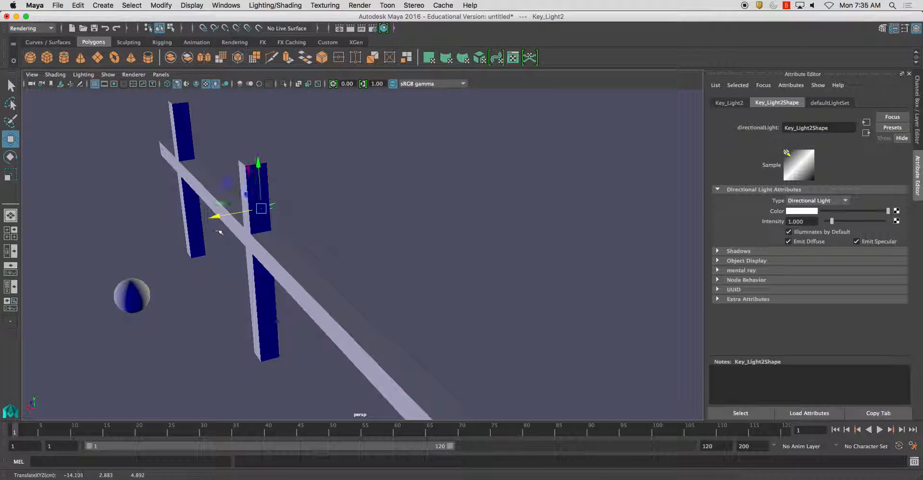
drag(244, 192, 245, 193)
Step: Set the back light's intensity to 1.5
text(1.5)
key(Return)
alt+drag(664, 216, 495, 247)
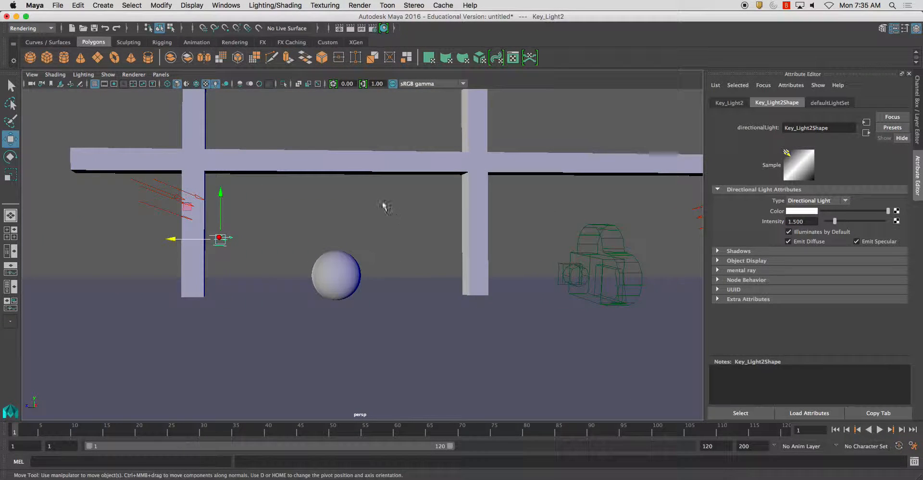
Step: Enlarge the camera1 view and render the current frame again with mental ray
key(space)
key(space)
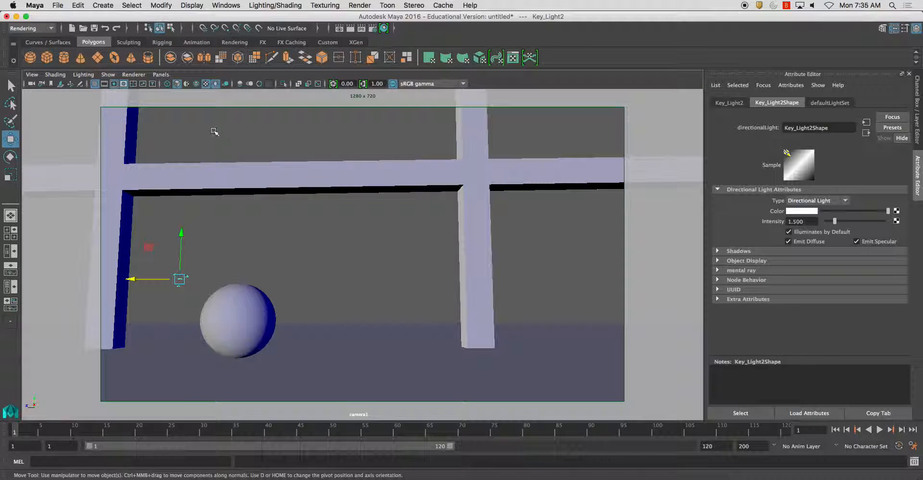
click(359, 5)
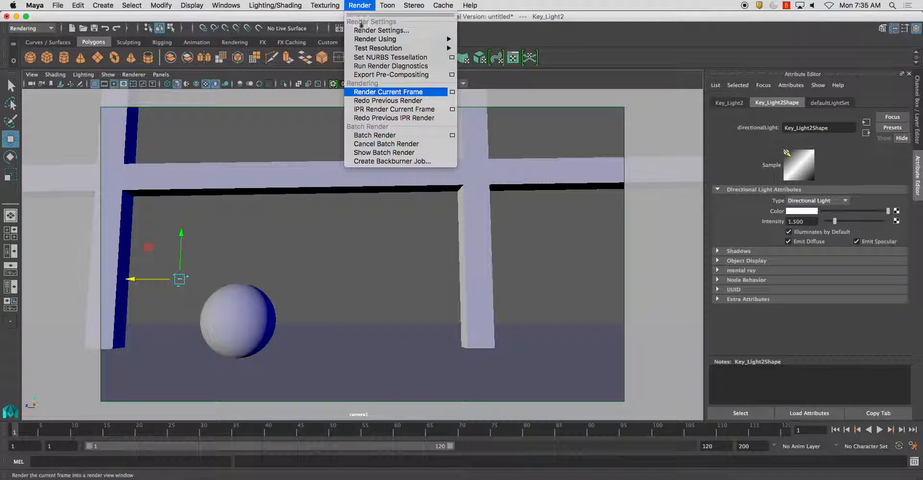
click(369, 92)
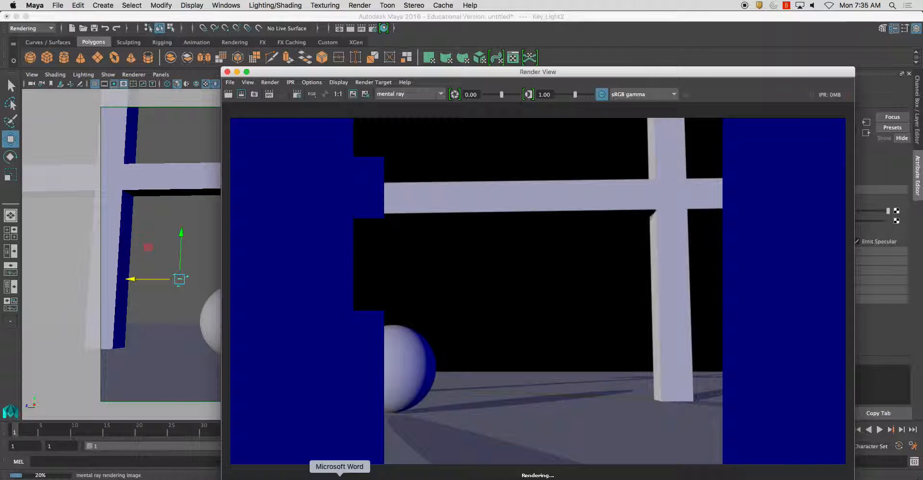
Step: Switch to the Lighting a Scene document in Word and compare its three-point lighting diagram with the render
click(340, 477)
right_click(340, 477)
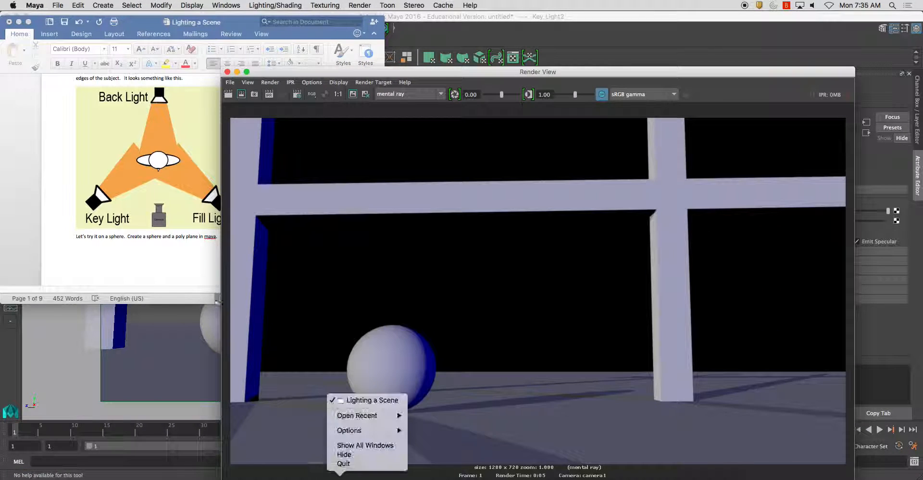
click(161, 260)
click(112, 261)
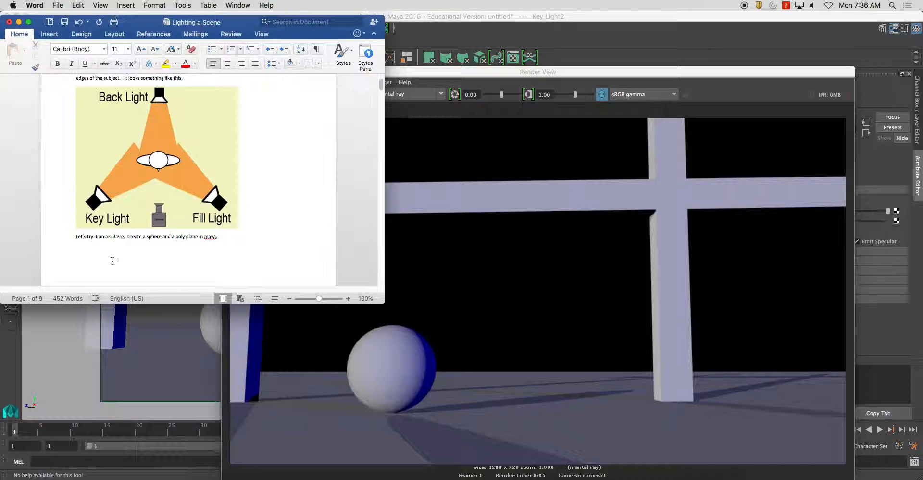
scroll(112, 261, down, 3)
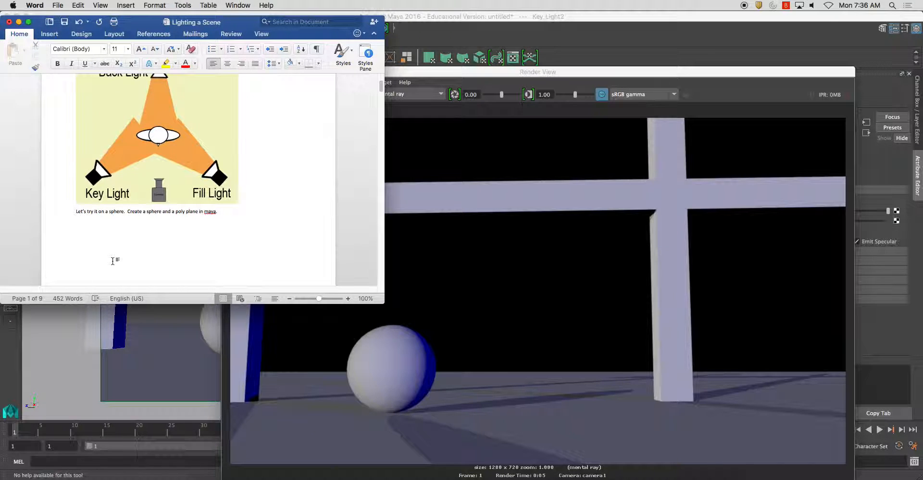
scroll(113, 261, up, 3)
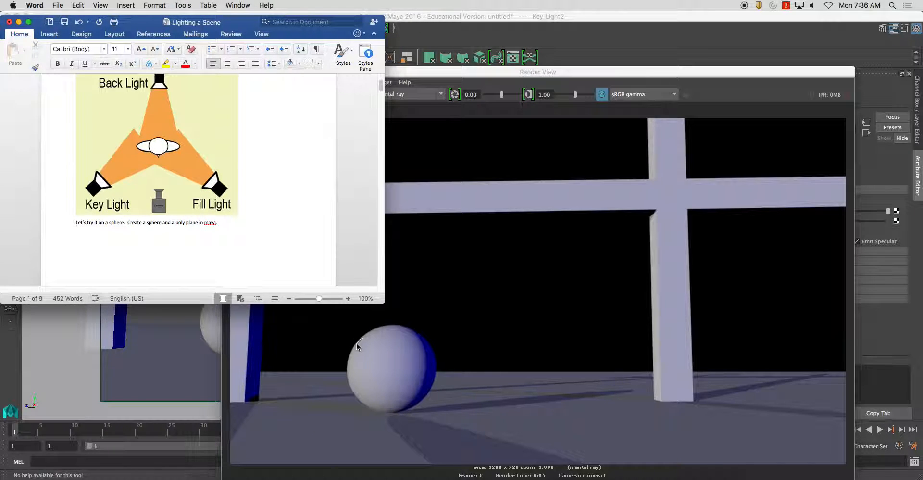
Step: Read through the rest of the Lighting a Scene document to its last page and switch back to Maya
scroll(283, 247, down, 10)
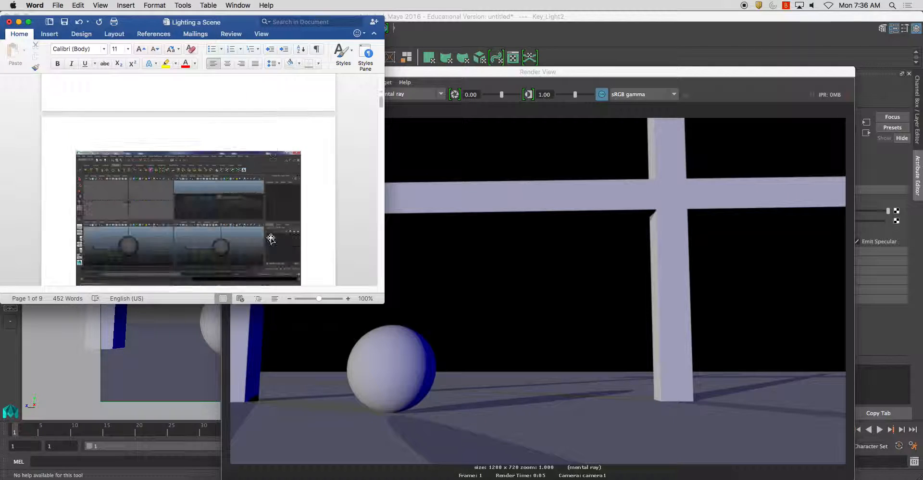
scroll(272, 243, down, 20)
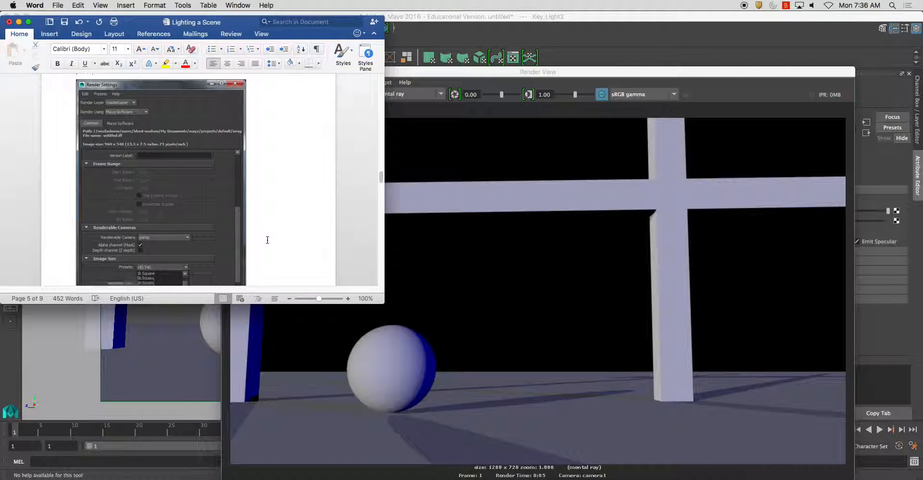
scroll(267, 240, down, 15)
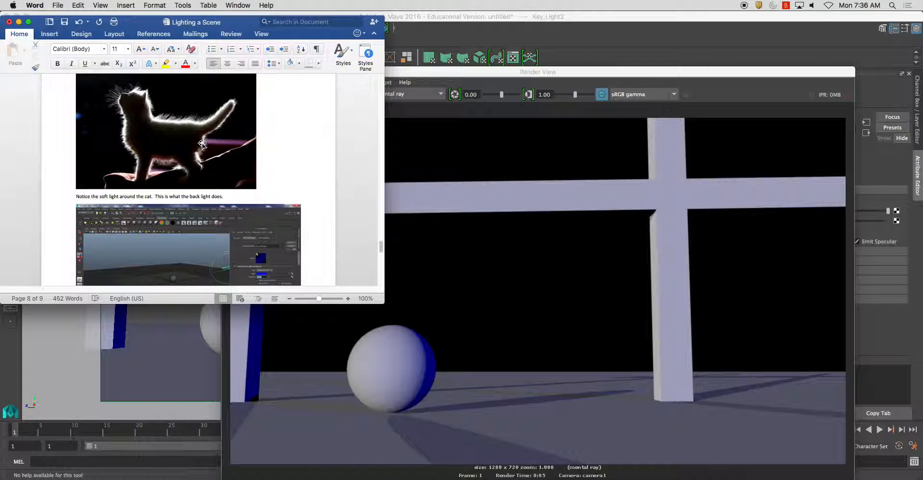
scroll(156, 145, down, 3)
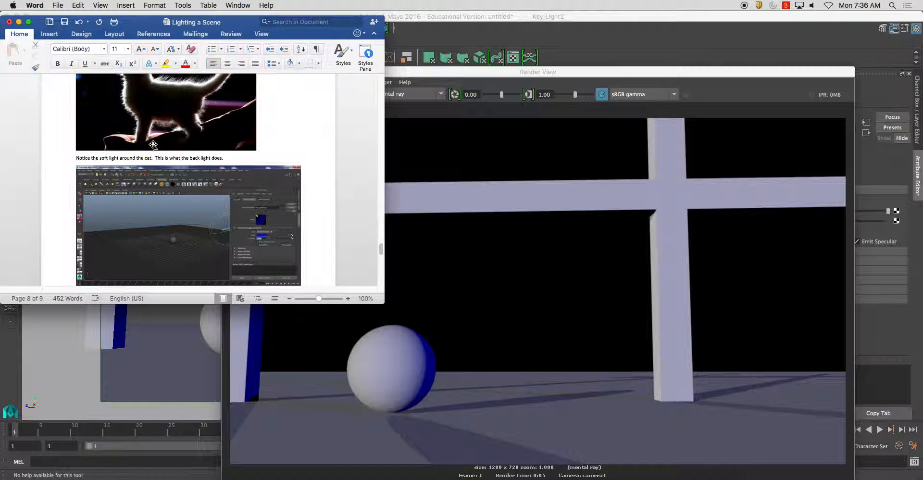
scroll(155, 146, down, 10)
scroll(155, 147, down, 10)
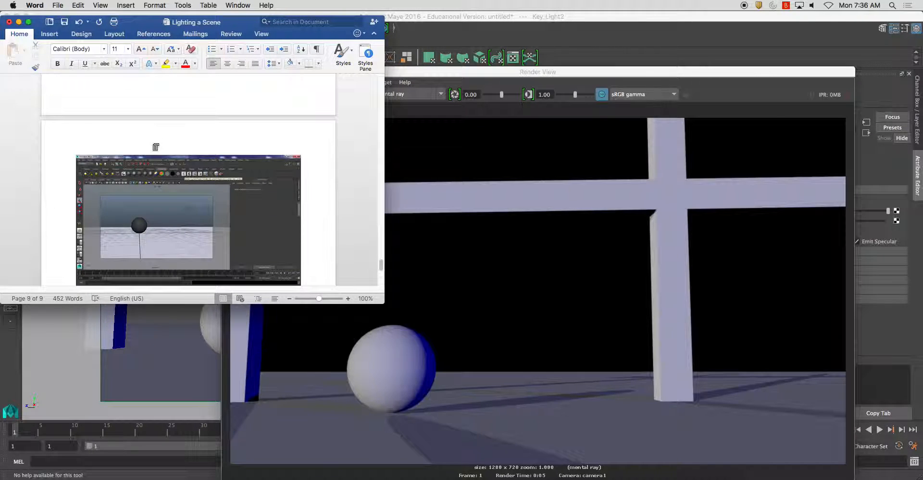
scroll(155, 147, down, 5)
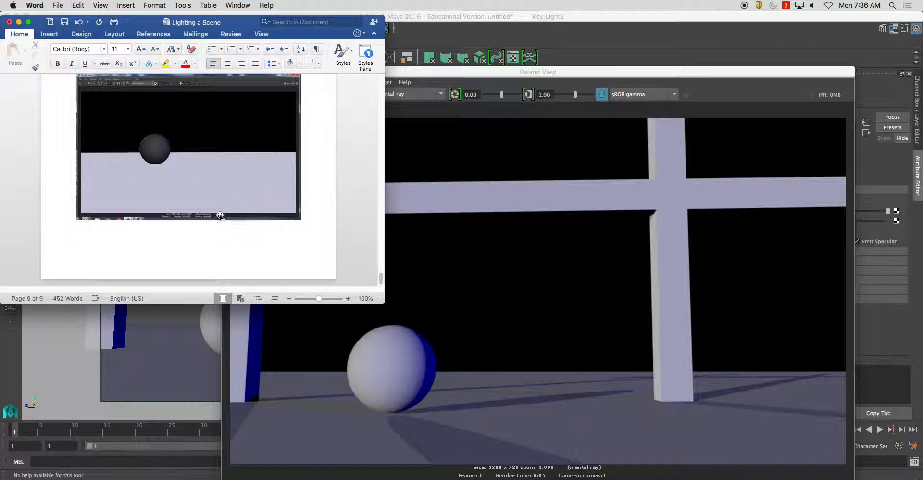
click(490, 198)
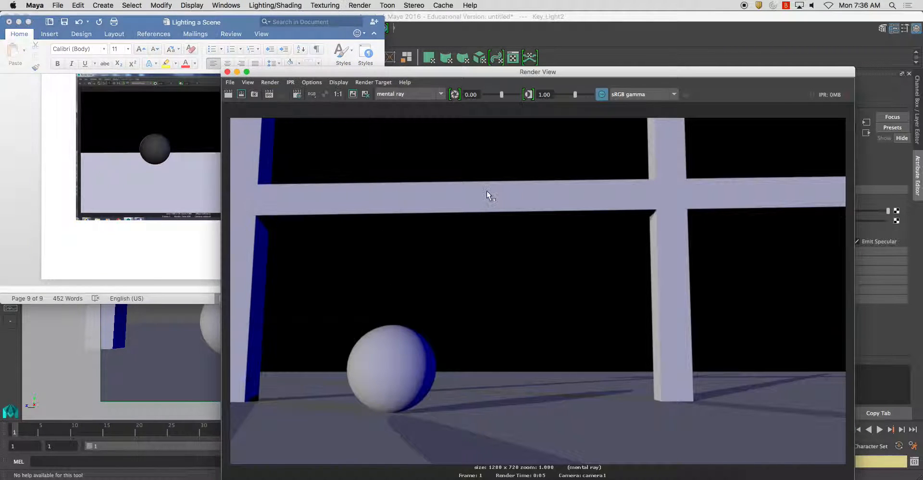
click(18, 22)
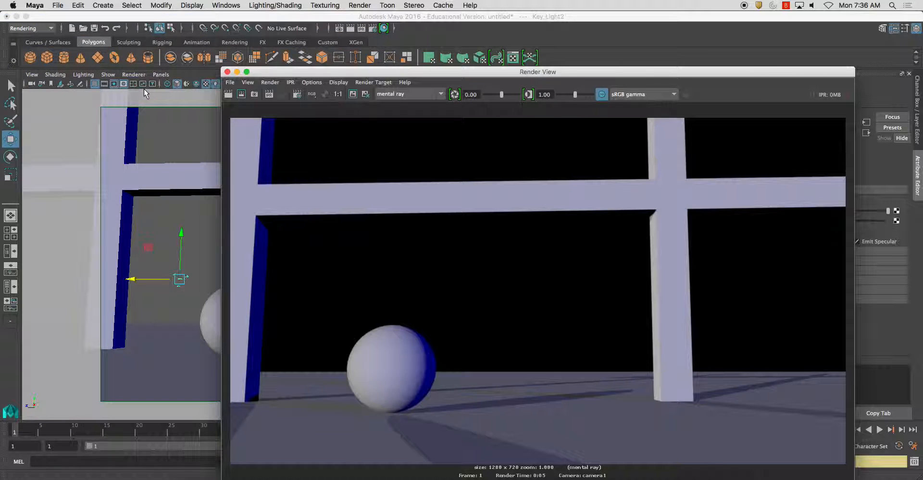
Step: Close the old render, start an IPR render of the camera1 frame and mark regions until the whole frame is covered
click(227, 71)
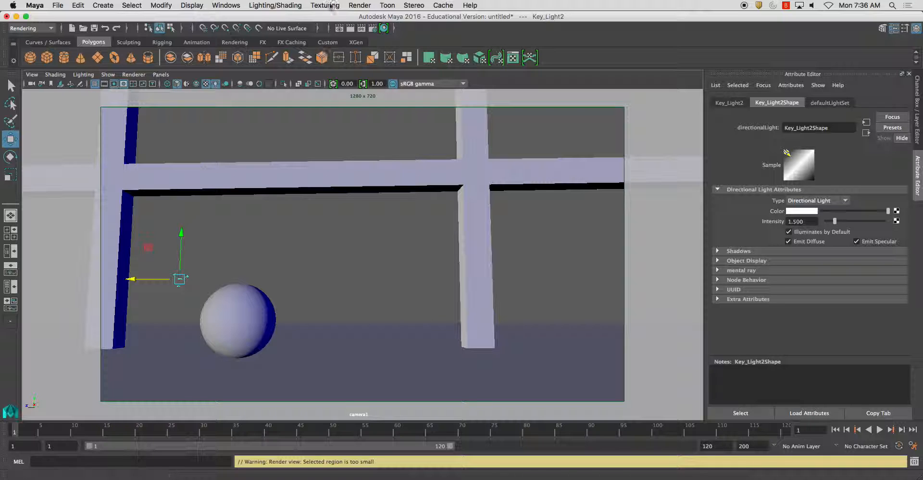
click(360, 5)
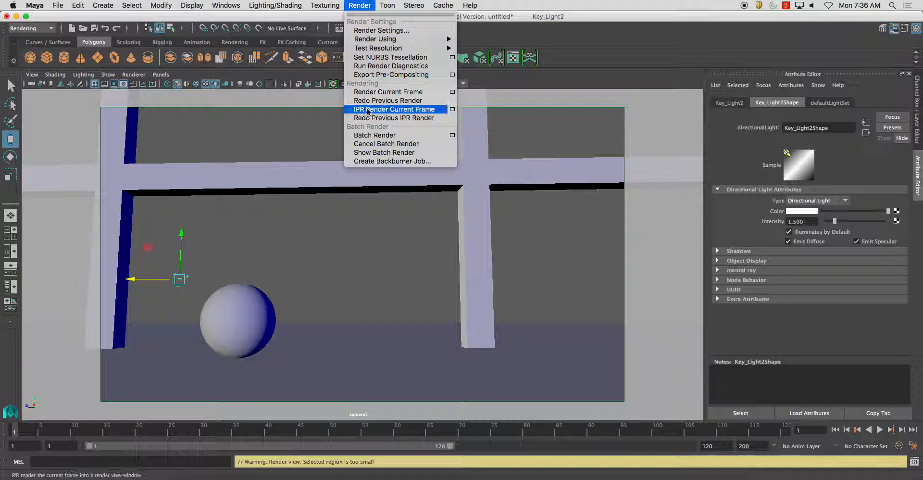
click(394, 110)
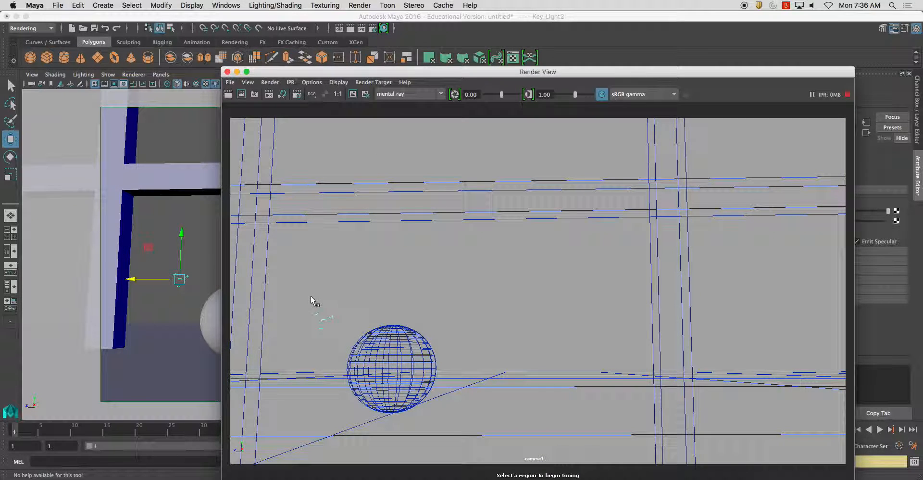
drag(229, 114, 396, 287)
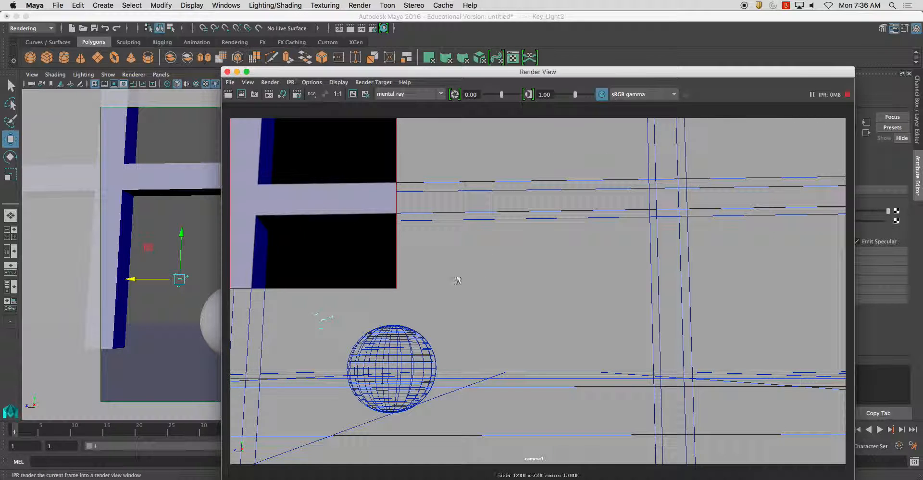
drag(279, 298, 494, 438)
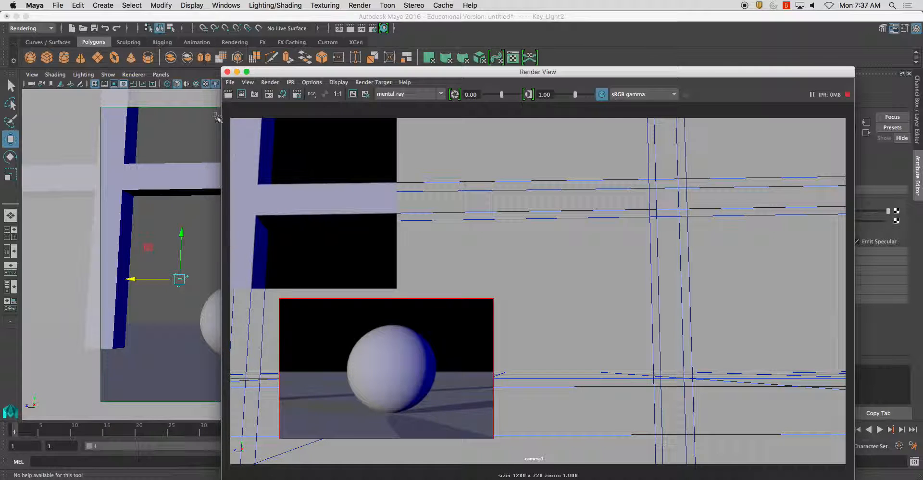
drag(389, 111, 860, 279)
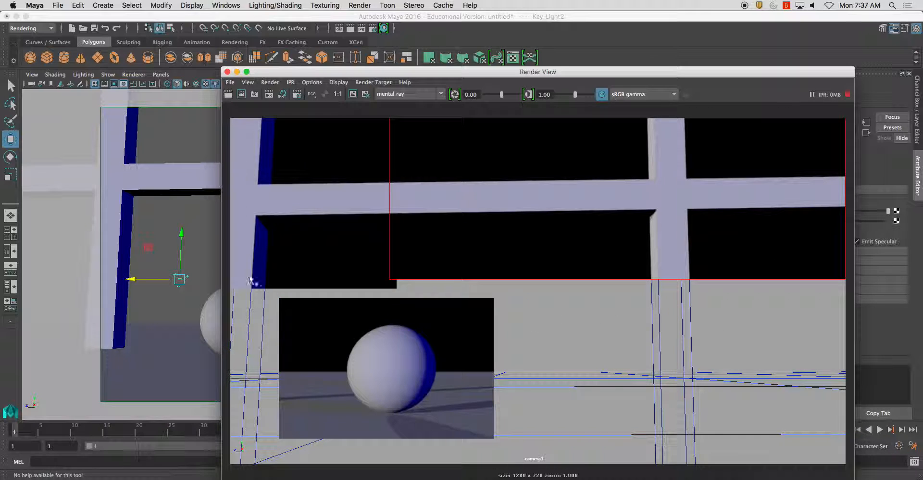
drag(223, 279, 858, 475)
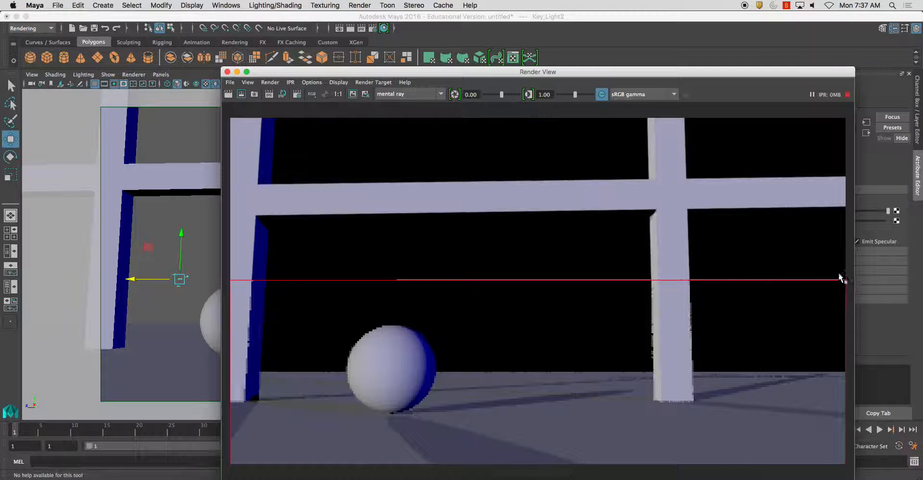
drag(848, 273, 852, 475)
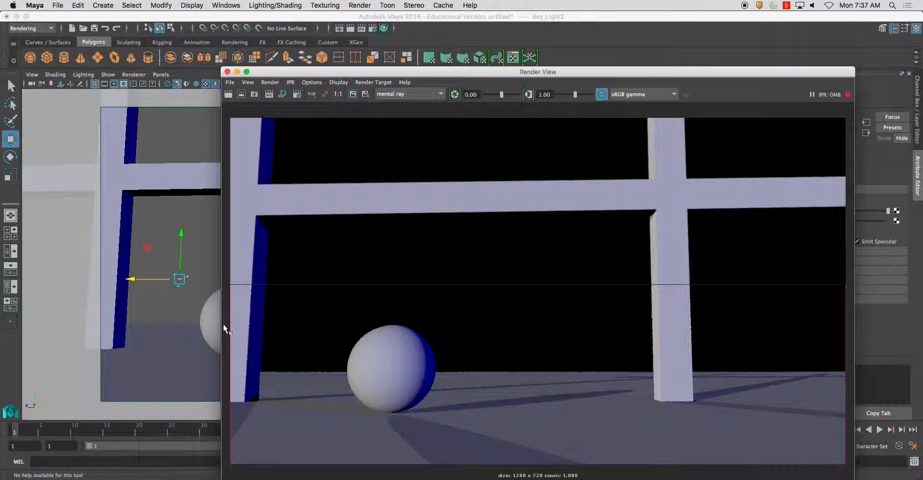
Step: Close the IPR render, enlarge the perspective view and set the back light's intensity to 1
click(191, 281)
click(180, 279)
click(227, 72)
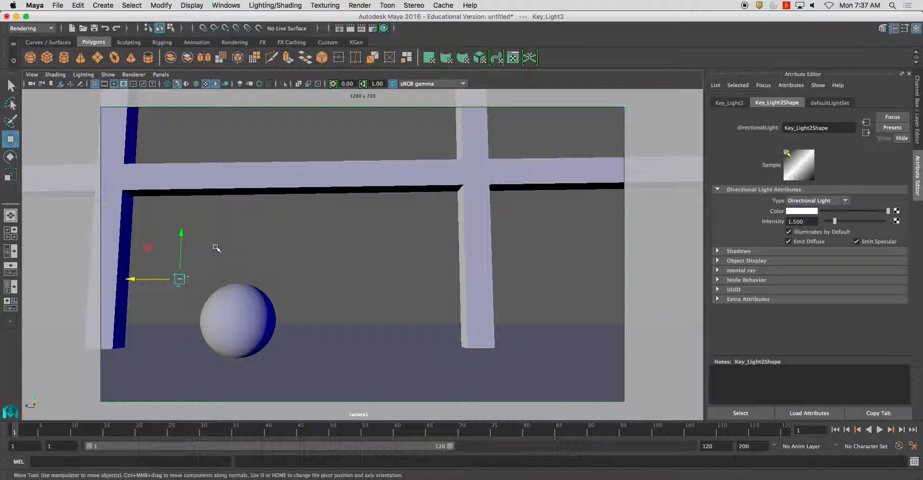
key(space)
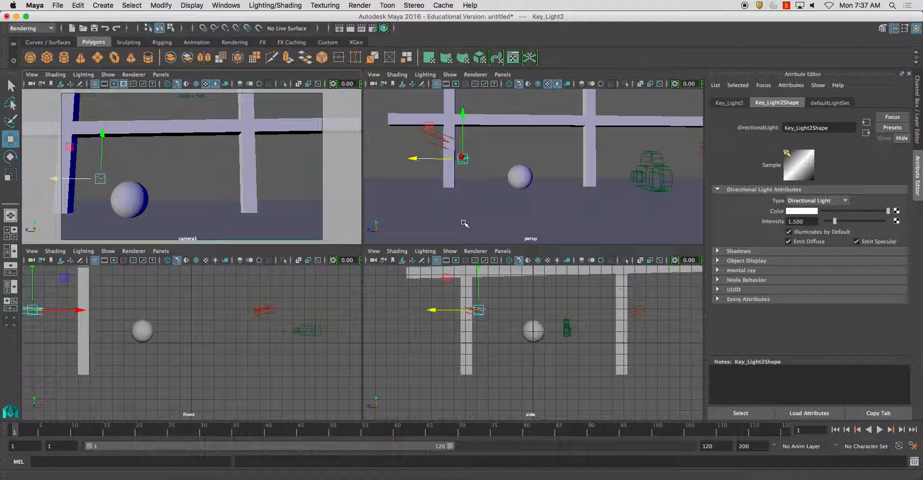
key(space)
alt+drag(373, 220, 472, 215)
alt+right_drag(471, 215, 397, 198)
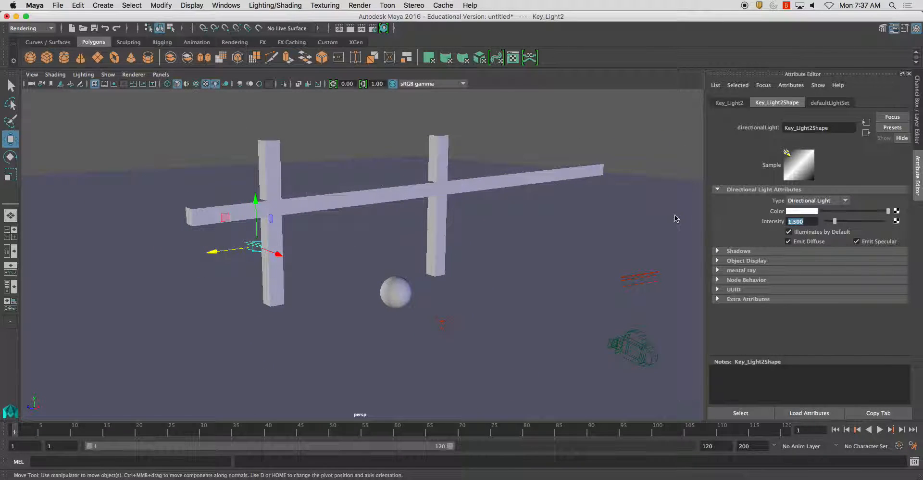
text(1)
key(Return)
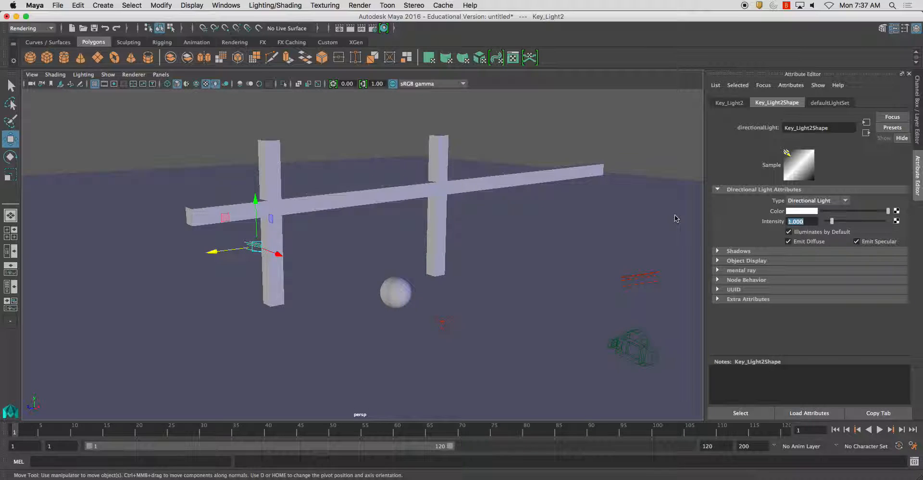
Step: Rotate the back light to about -18.3, -58.9, 15.5 degrees in the perspective view
alt+drag(518, 250, 357, 288)
drag(299, 292, 376, 333)
alt+drag(447, 352, 399, 323)
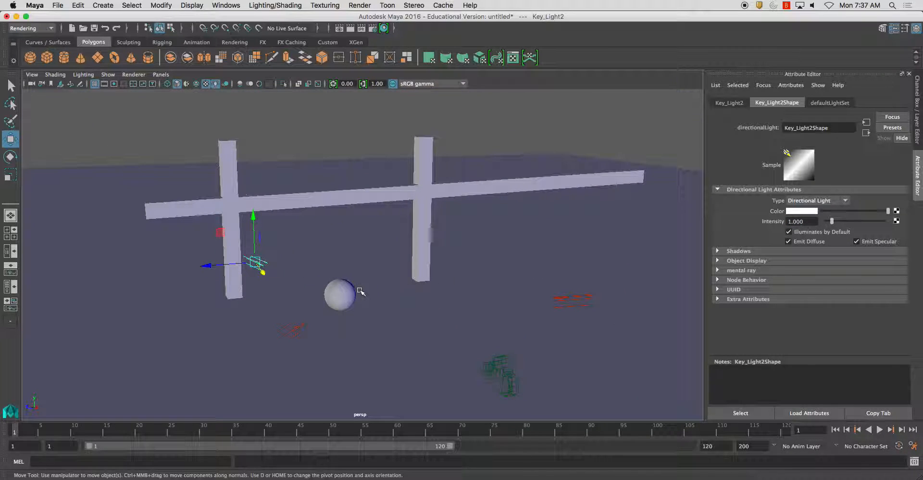
key(e)
drag(251, 265, 258, 264)
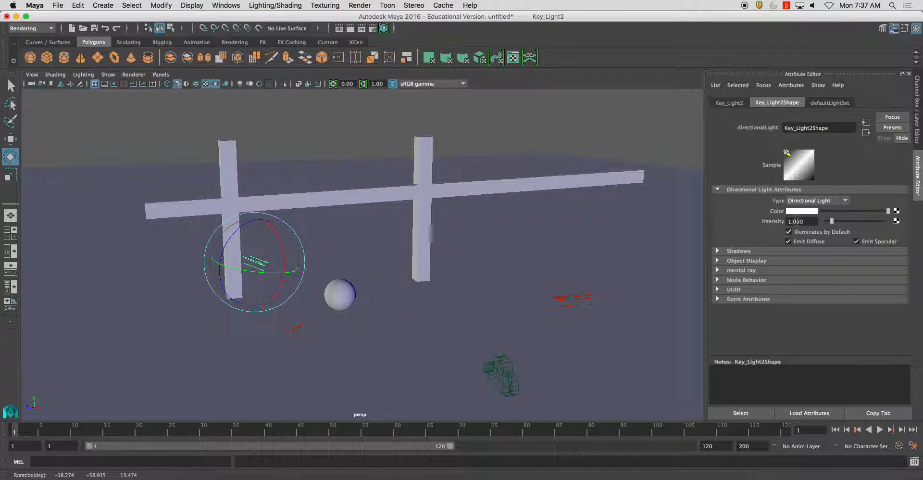
Step: Change the back light's type to Area Light, try a different rotation and undo it
click(803, 202)
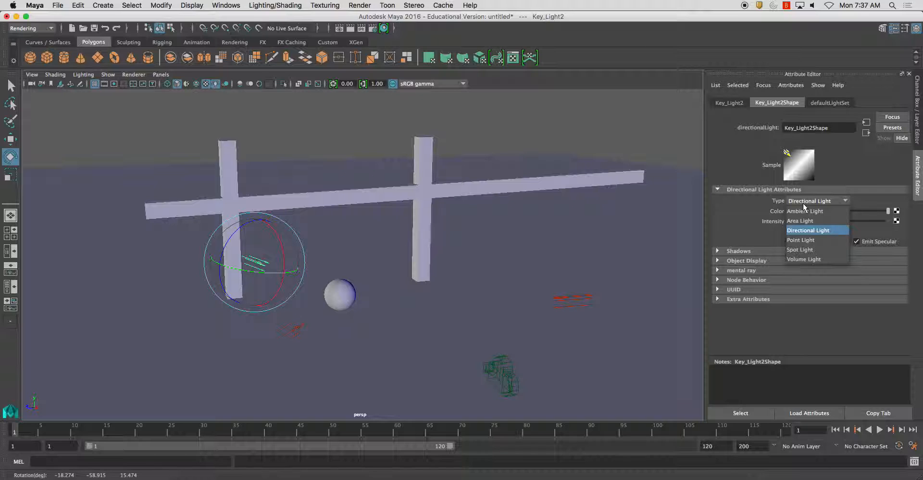
click(800, 220)
alt+drag(307, 277, 367, 300)
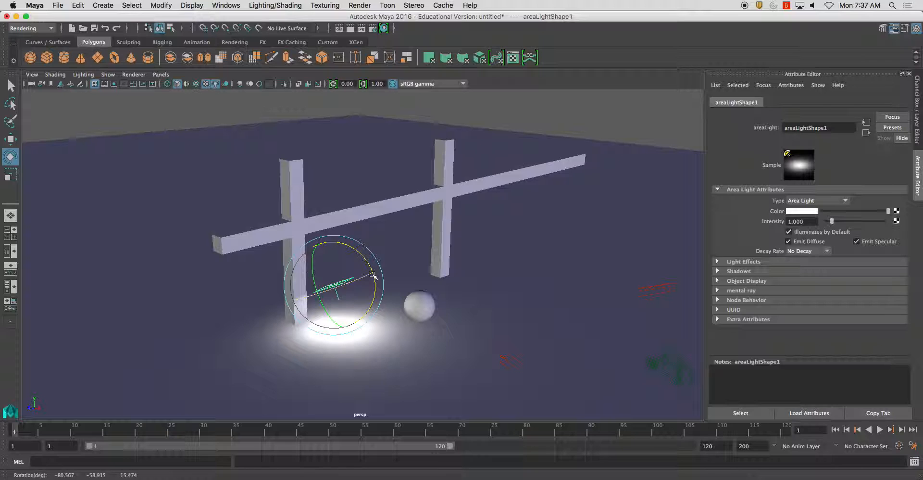
key(super+z)
alt+drag(344, 280, 372, 269)
scroll(331, 287, up, 5)
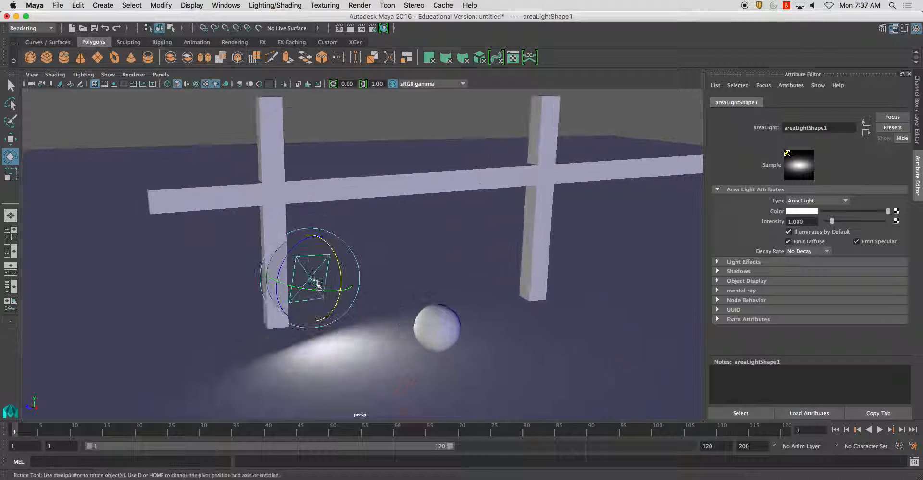
alt+drag(324, 287, 470, 274)
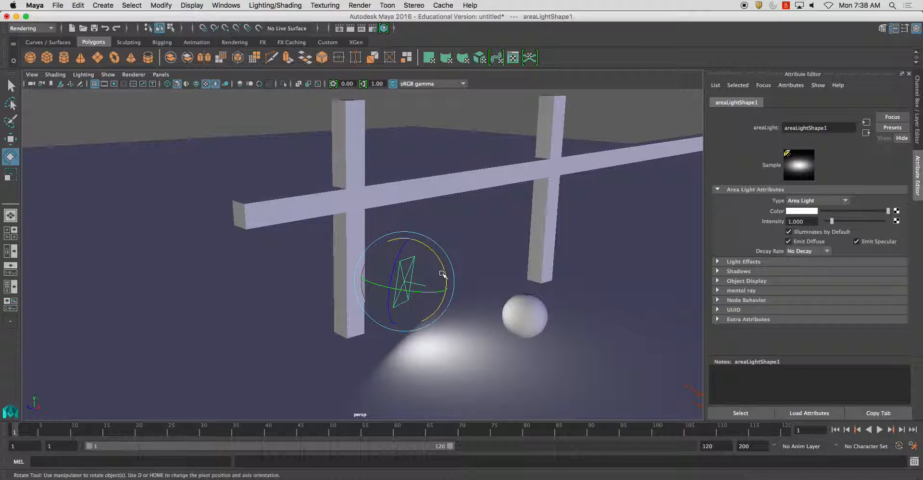
Step: Try rotating the area light again to re-aim it and undo the rotation
drag(439, 260, 478, 257)
key(ctrl+z)
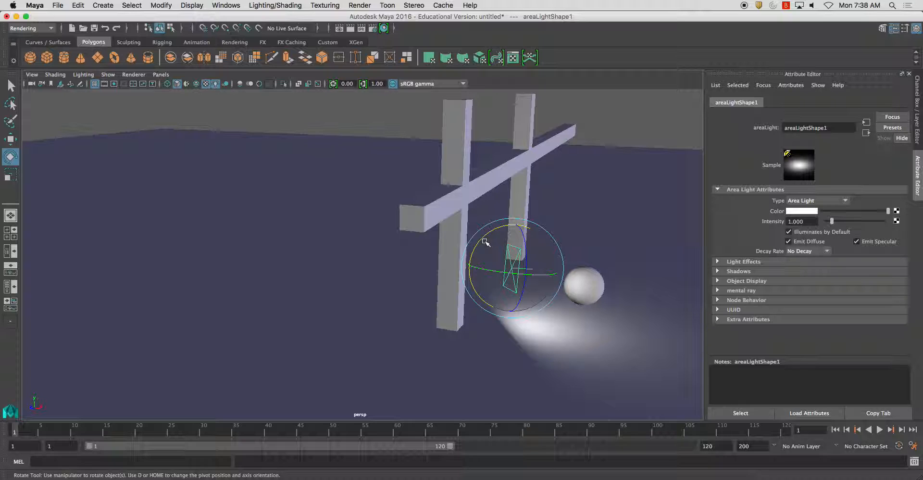
alt+drag(489, 242, 448, 244)
alt+right_drag(480, 242, 492, 280)
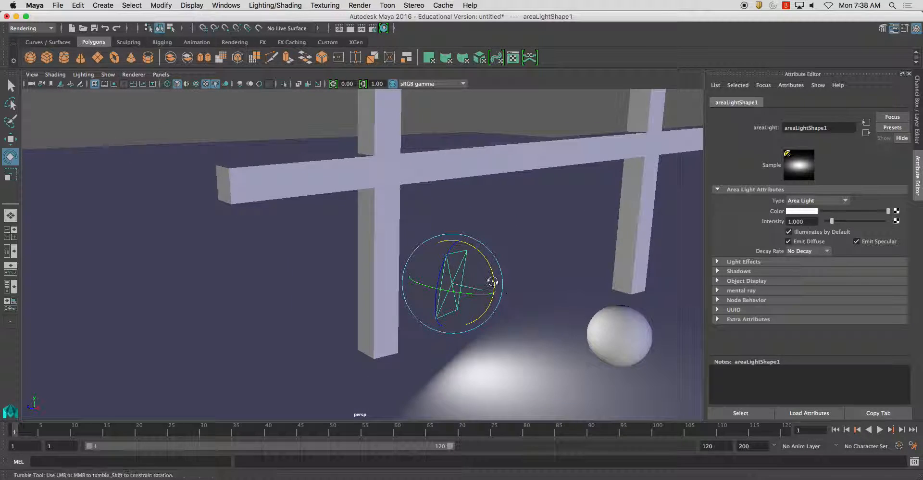
alt+drag(492, 280, 488, 277)
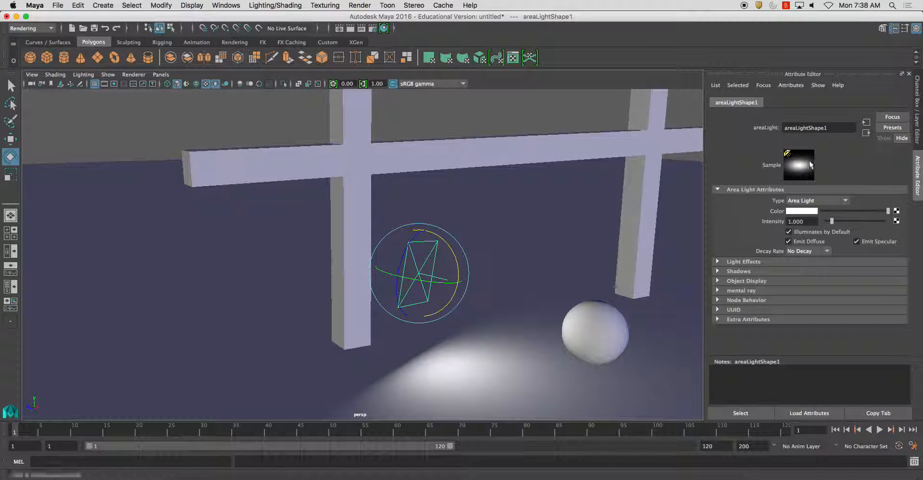
Step: Change the back light's type to Ambient Light
click(800, 201)
click(803, 212)
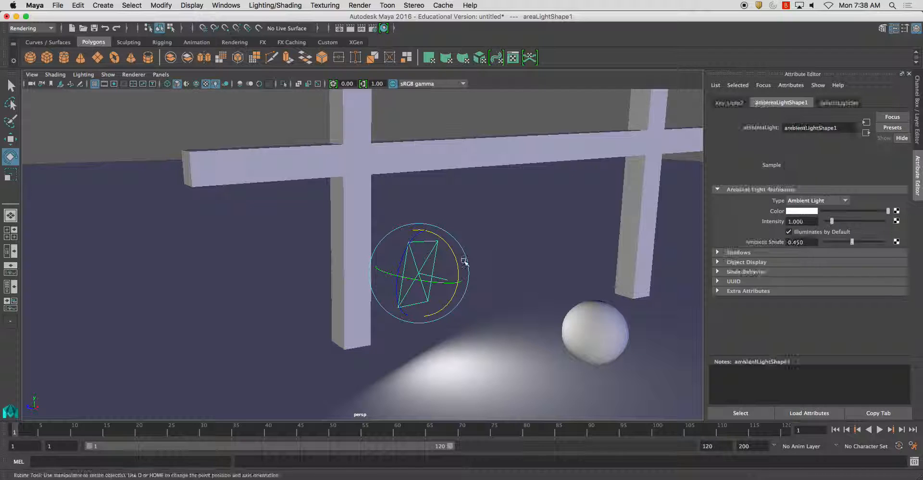
alt+drag(474, 278, 388, 245)
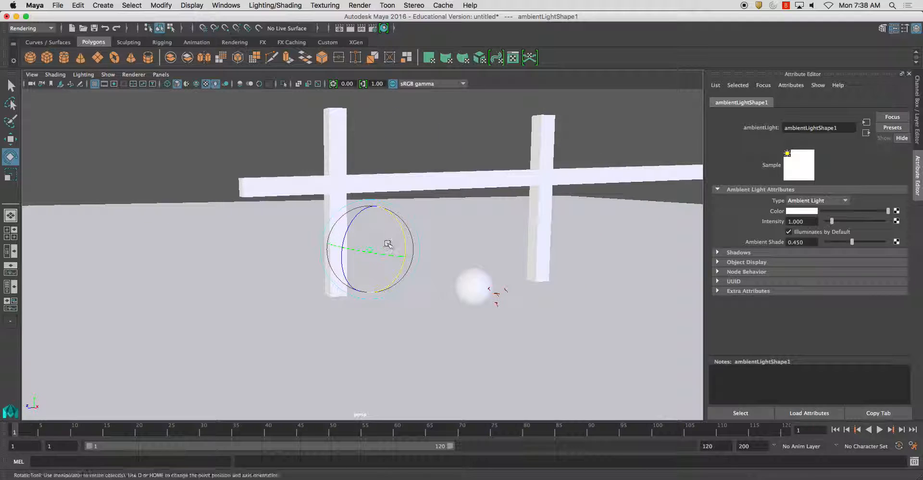
Step: Enlarge the camera1 view and render the current frame with the ambient back light in mental ray
key(space)
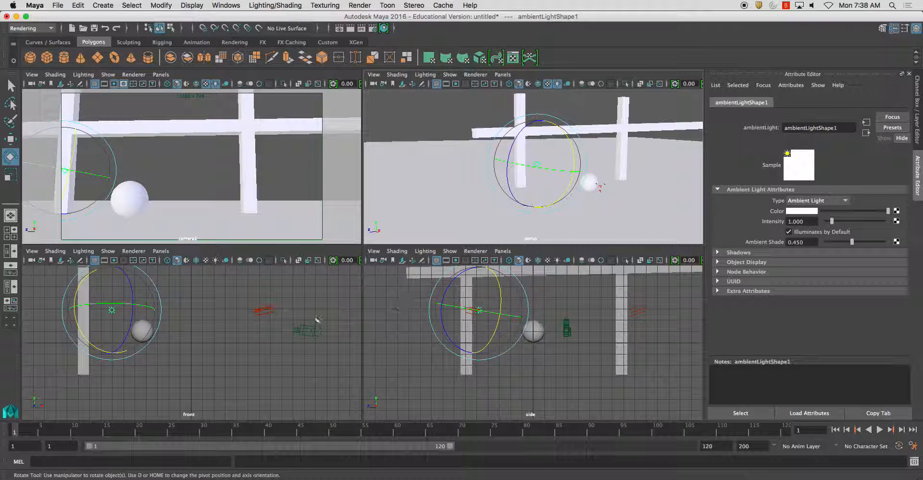
key(space)
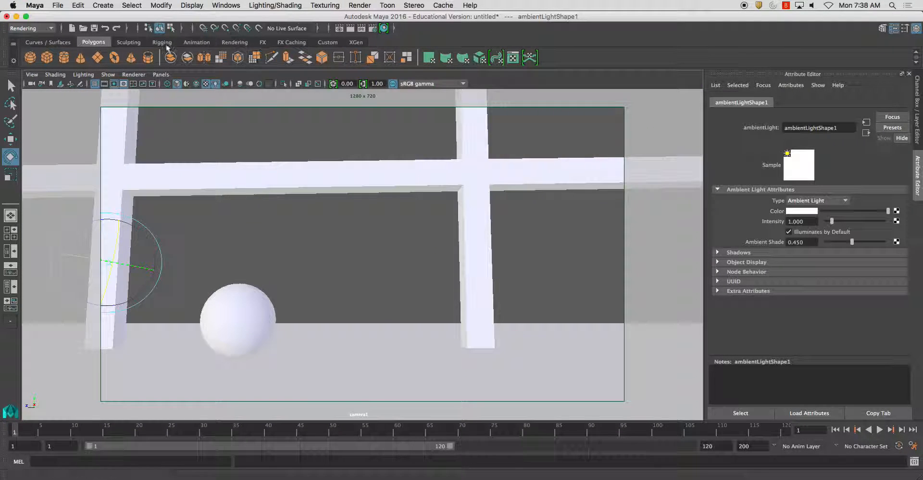
click(360, 4)
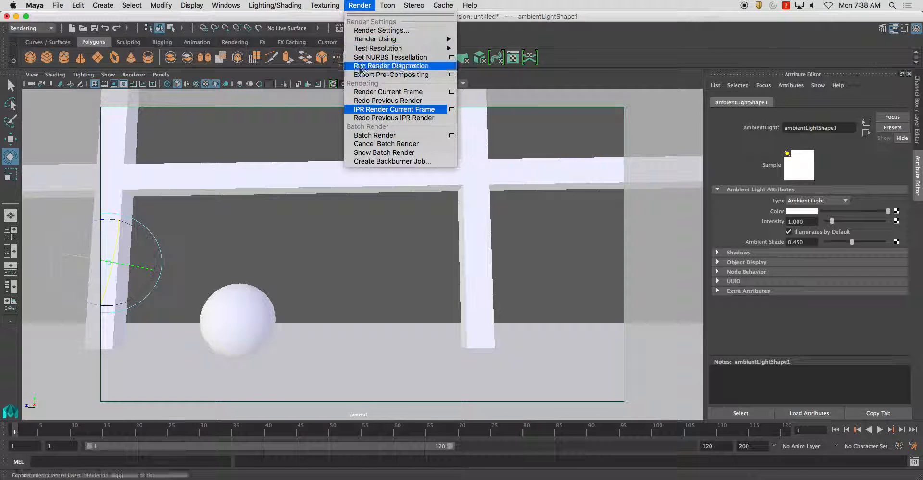
click(365, 92)
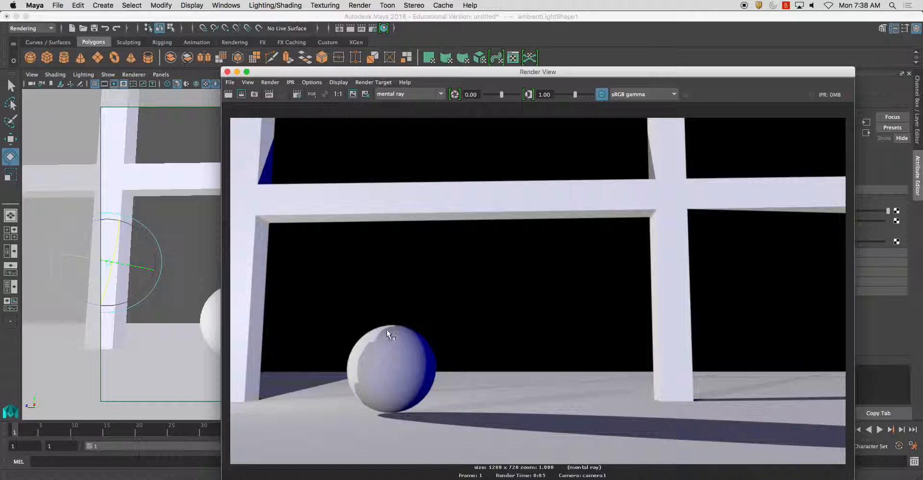
Step: Close the ambient render, return to the four-view layout and change the back light's type to Point Light
scroll(387, 330, down, 1)
click(227, 72)
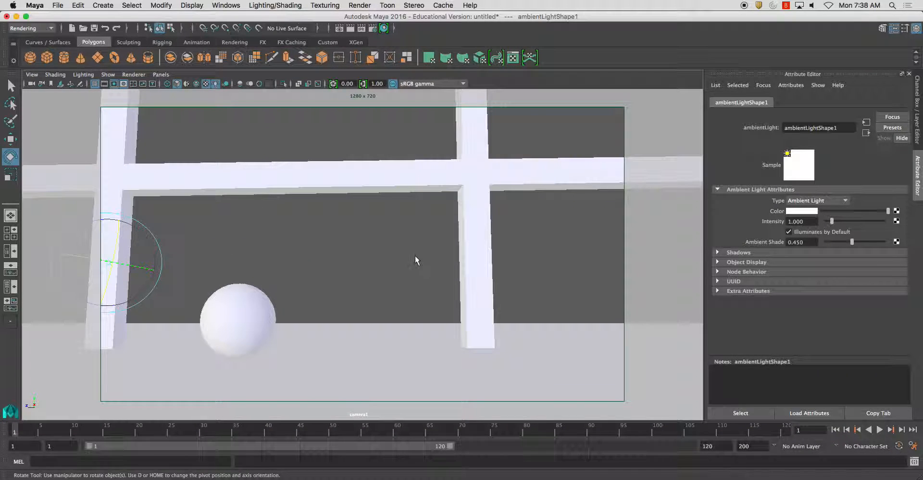
key(space)
alt+drag(604, 144, 575, 190)
key(w)
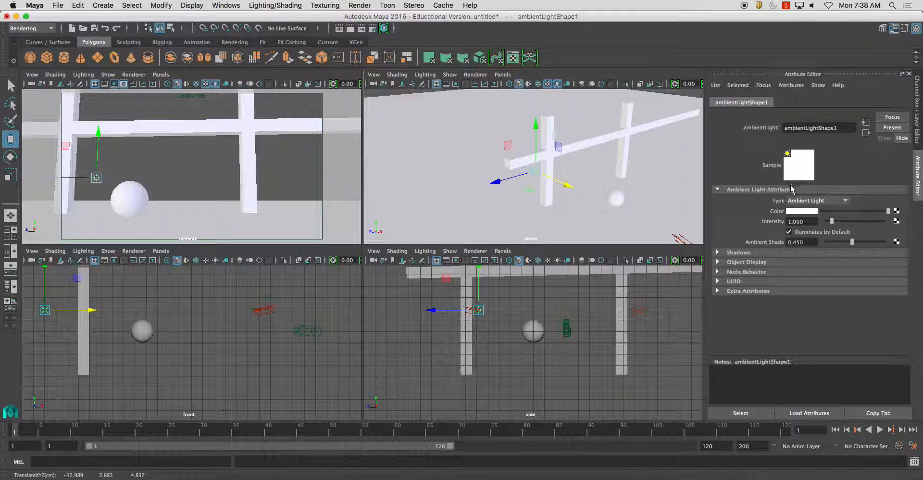
click(813, 201)
click(790, 238)
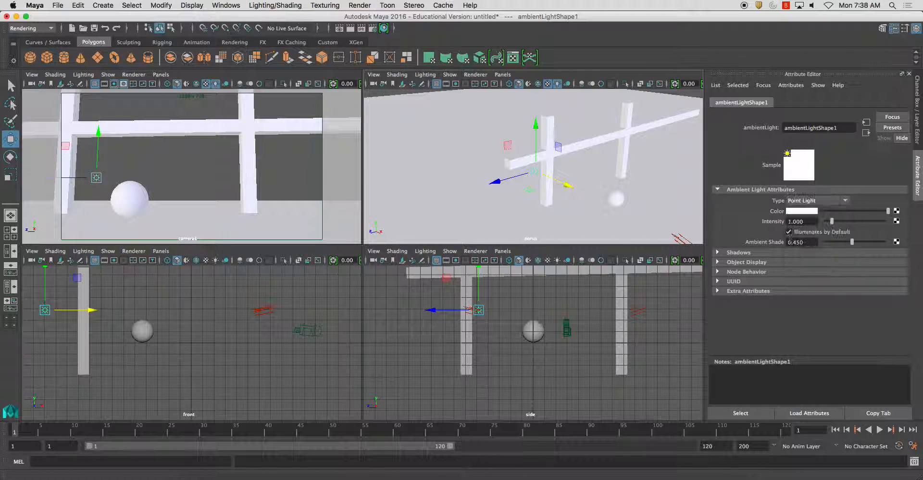
alt+drag(552, 183, 504, 137)
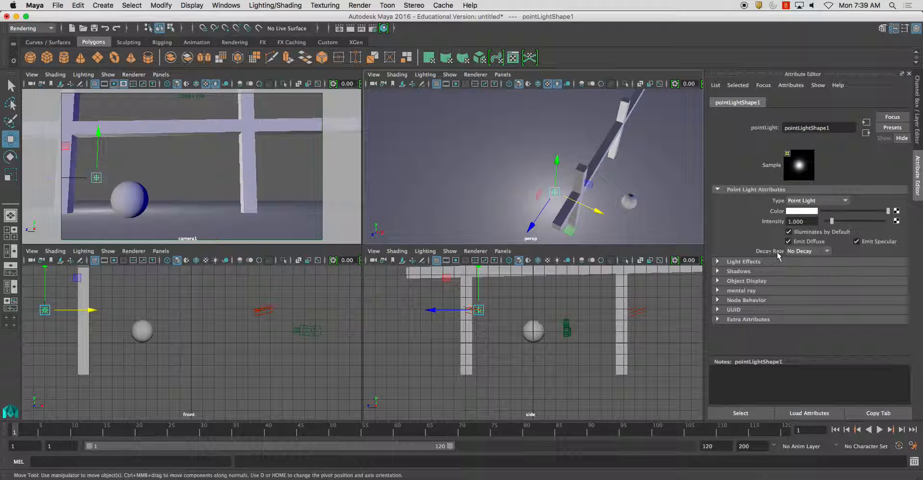
Step: Set the point light's decay rate to Cubic, try an intensity of 10 and undo the intensity change
click(799, 252)
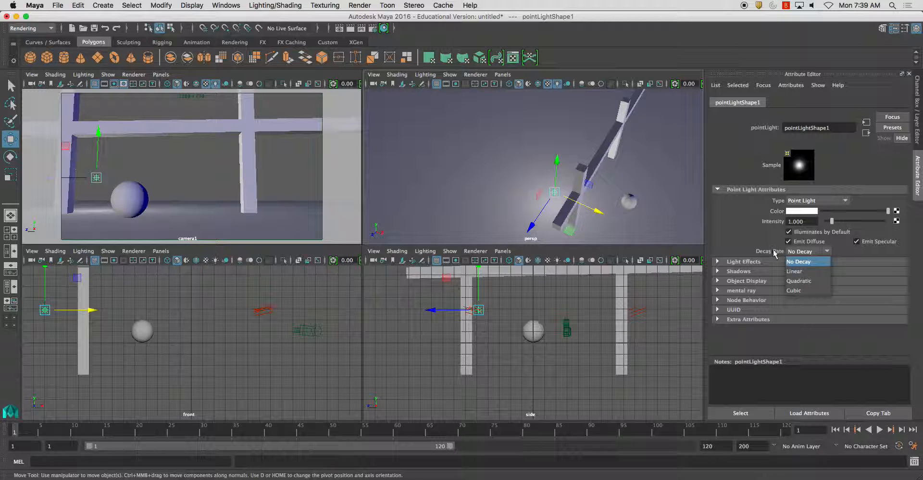
click(799, 291)
alt+drag(648, 220, 629, 174)
drag(832, 221, 897, 235)
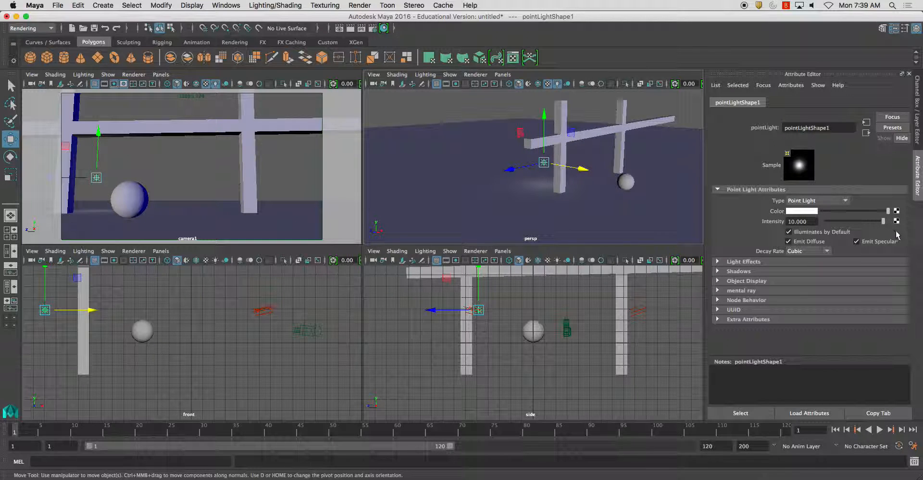
key(super+z)
Step: Try the Quadratic, Linear and No Decay rates on the point light and return it to Linear
click(816, 251)
click(811, 285)
click(809, 250)
click(803, 271)
click(807, 251)
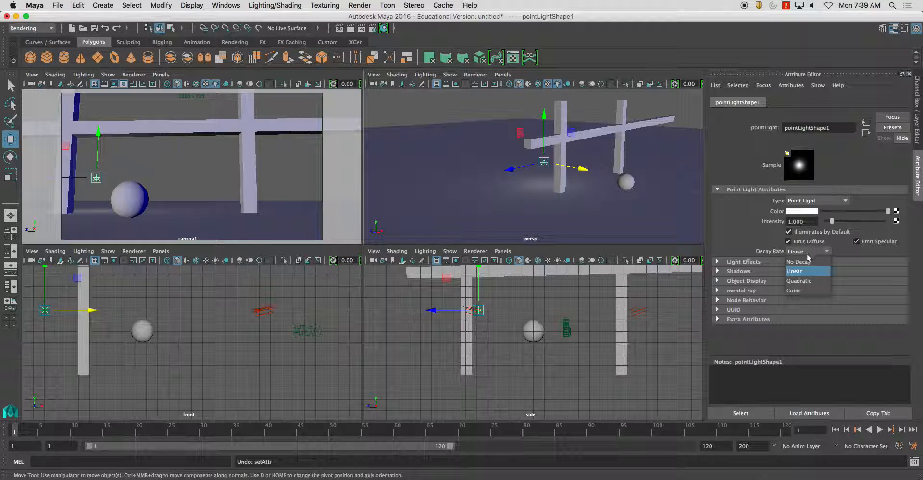
click(805, 263)
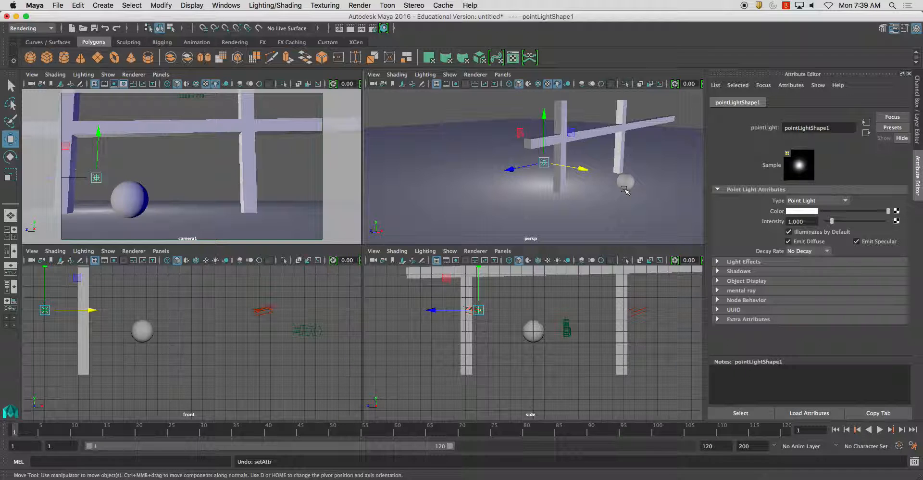
click(808, 250)
click(800, 260)
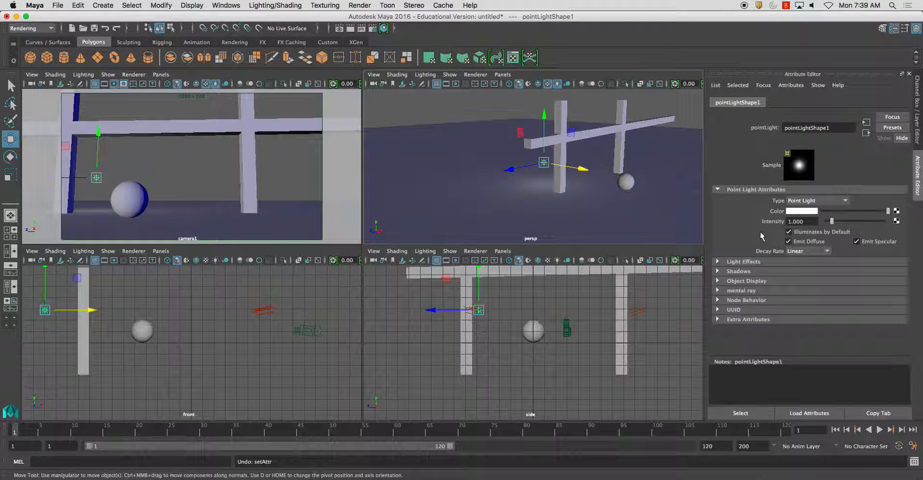
Step: Set the point light's decay rate to Quadratic and its intensity to 10
click(796, 251)
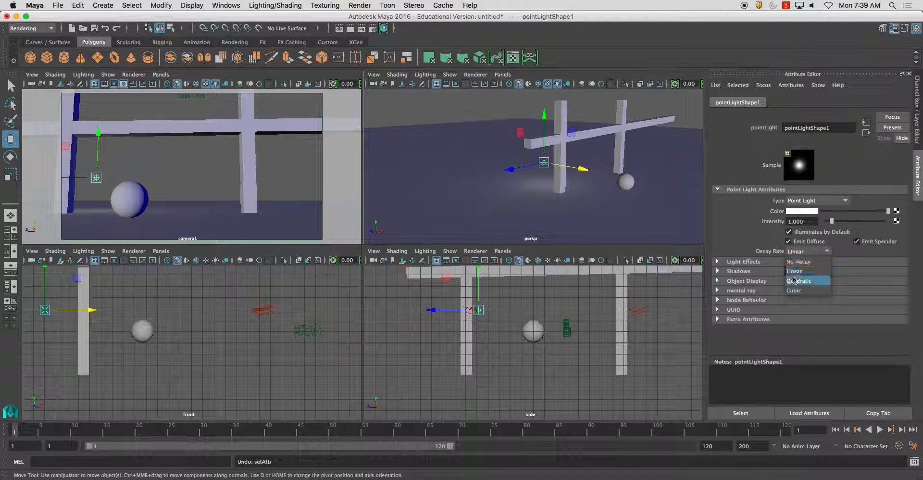
click(794, 281)
double_click(801, 221)
text(10)
key(Return)
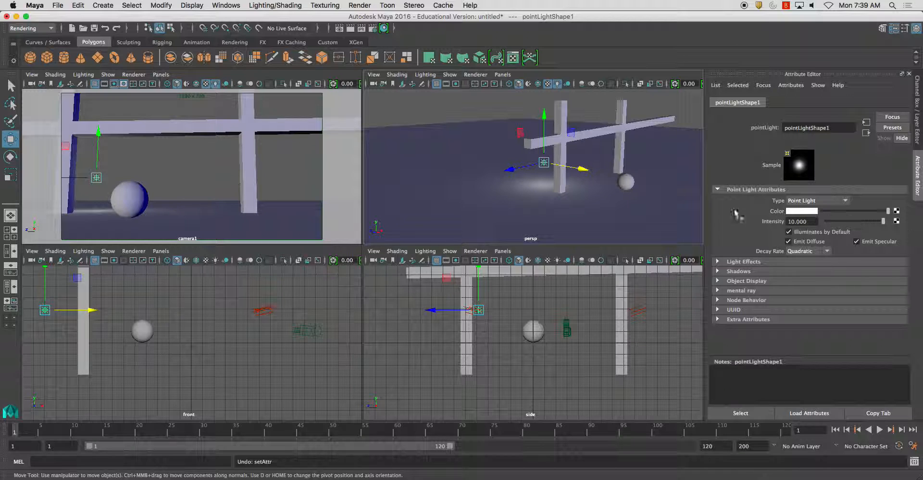
Step: Raise the point light's intensity to 15 and from there to 20
double_click(800, 221)
text(15)
key(Return)
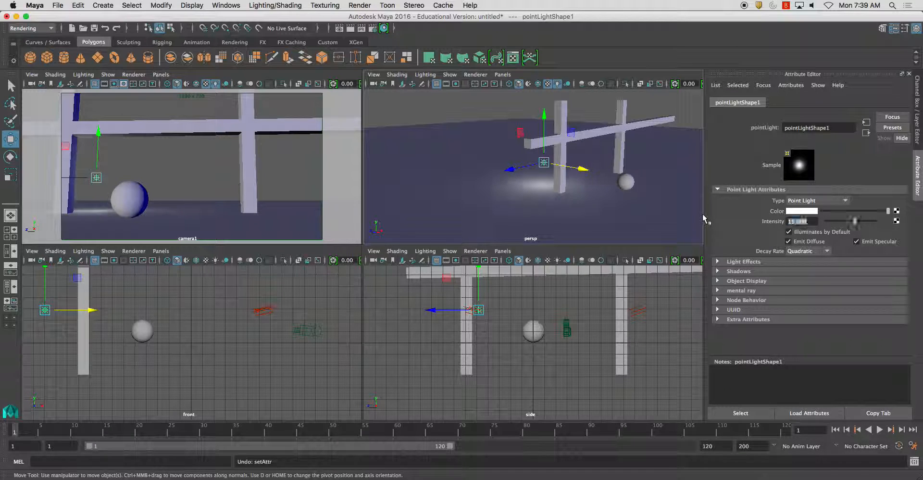
double_click(801, 221)
text(20)
key(Return)
Step: Enlarge the camera1 view, render the current frame with the quadratic point light in mental ray and close the render
alt+drag(555, 144, 488, 150)
key(space)
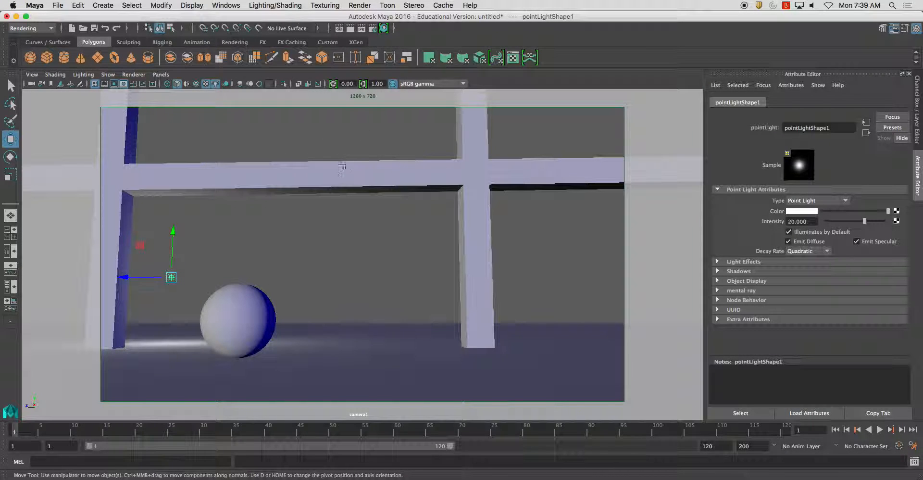
click(359, 5)
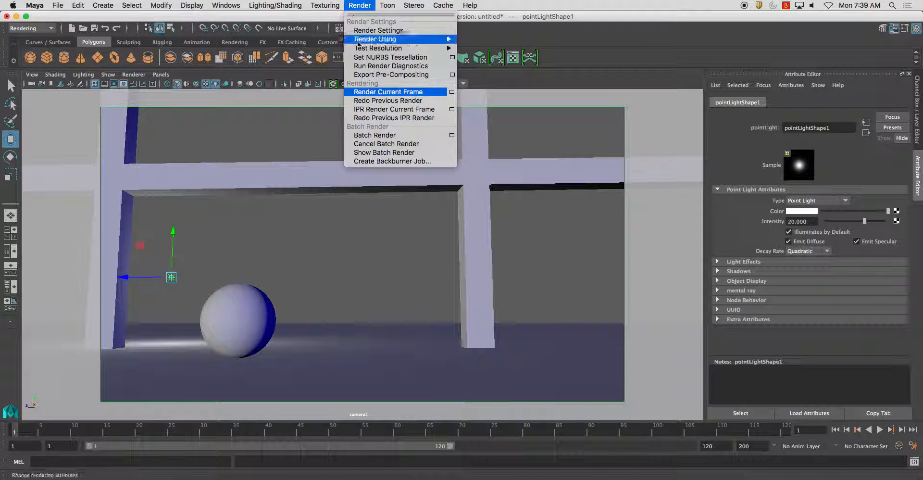
click(376, 91)
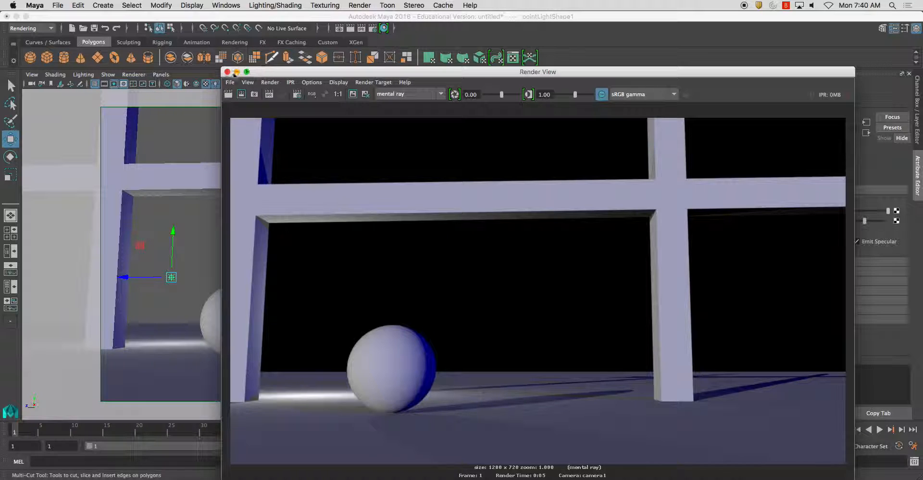
click(227, 72)
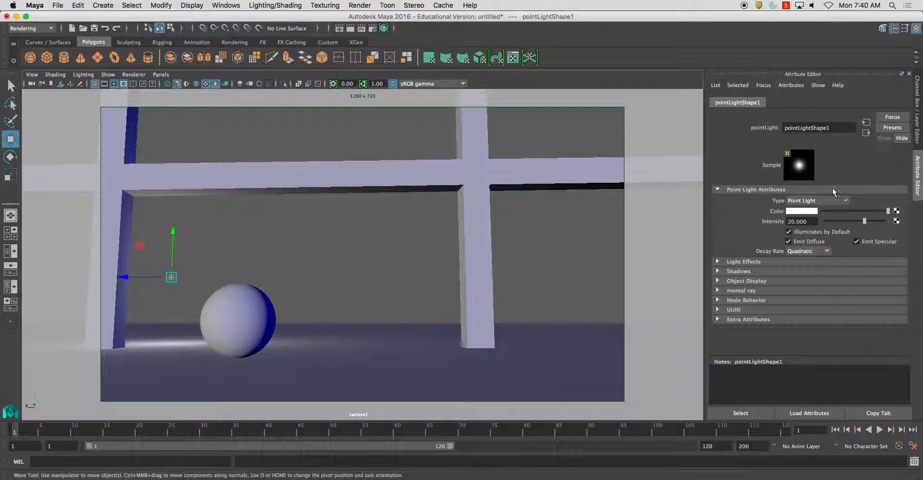
Step: Reset the point light's intensity to 1 and its decay rate to No Decay
text(1)
key(Return)
click(810, 251)
click(802, 262)
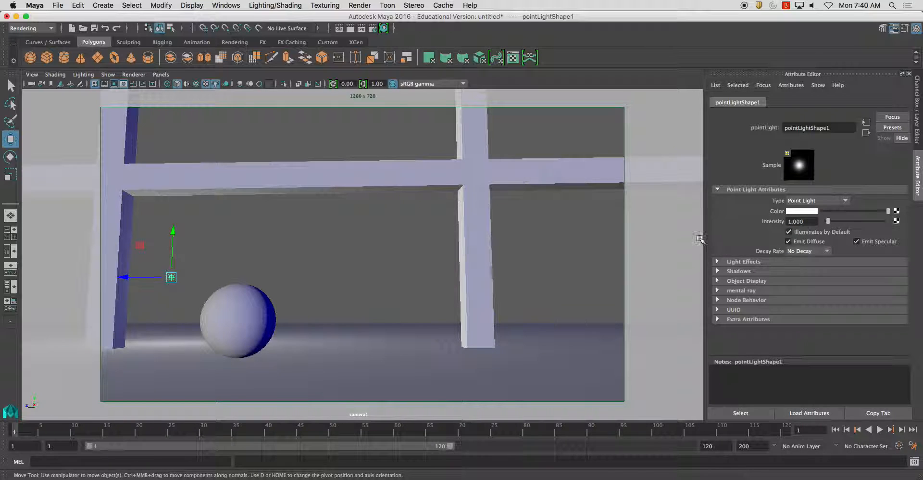
Step: Change the back light's type to Spot Light and deselect it
click(817, 201)
click(779, 241)
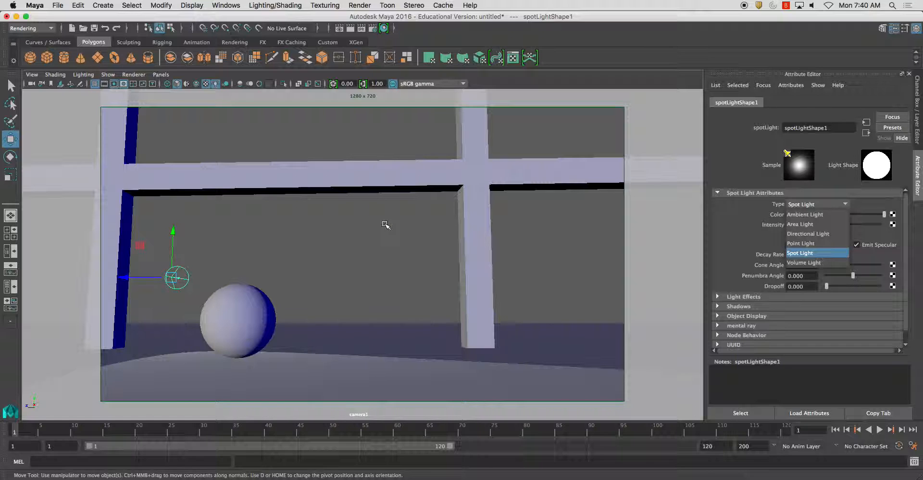
click(386, 223)
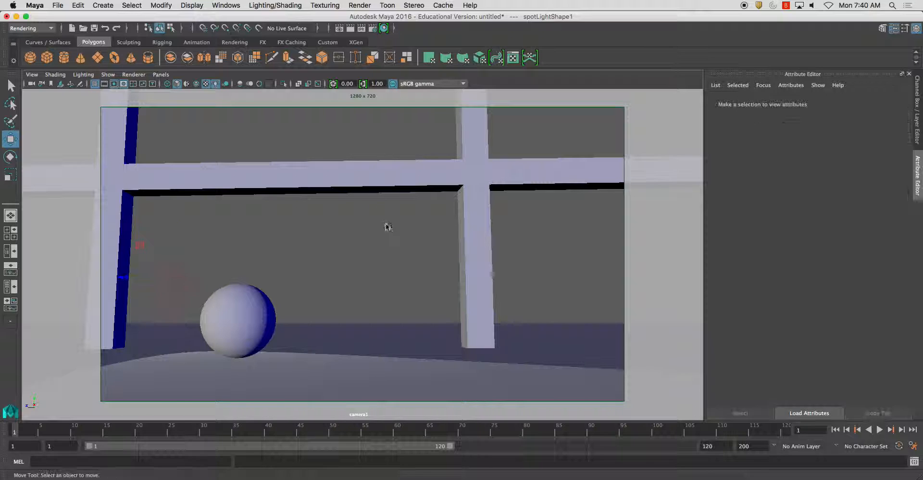
Step: Select the back spot light in the perspective view and rotate it to about -34.7, -58.9, 15.5 degrees
key(space)
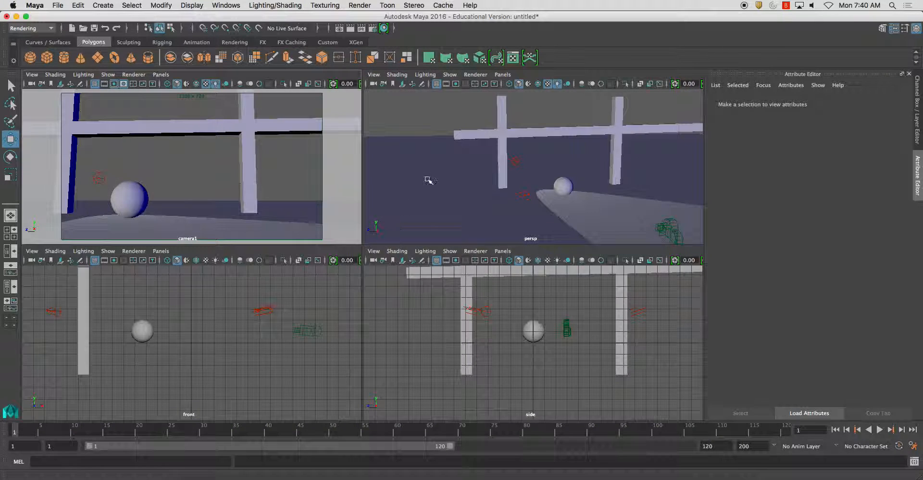
click(513, 160)
alt+drag(502, 200, 547, 195)
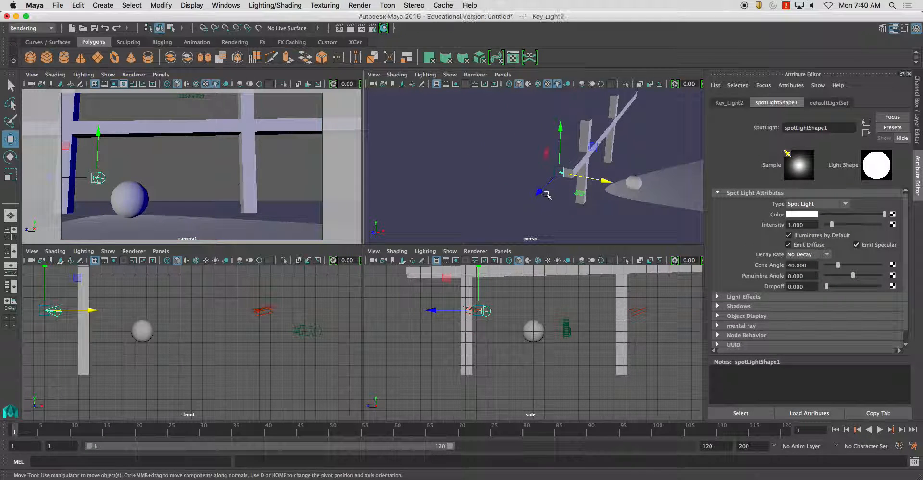
alt+middle_drag(638, 175, 536, 176)
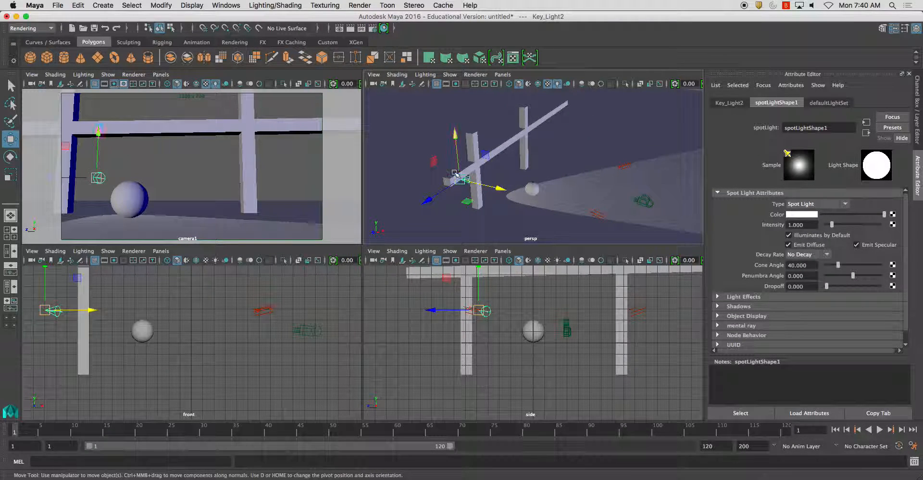
key(e)
drag(482, 142, 488, 162)
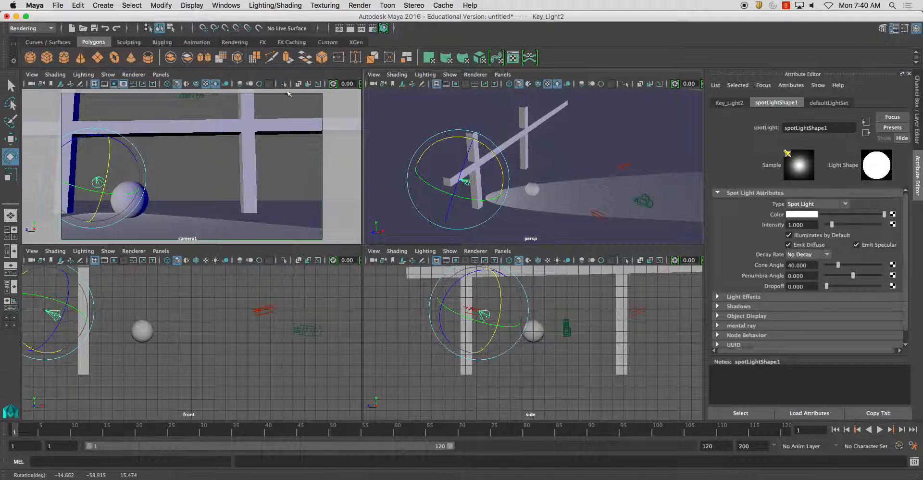
Step: Render the current frame with the re-aimed spot light in mental ray and close the render
click(360, 5)
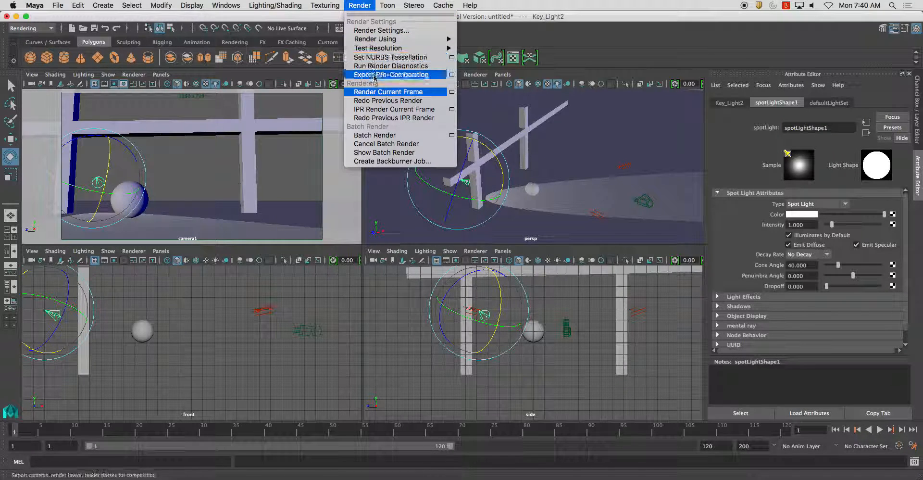
click(385, 96)
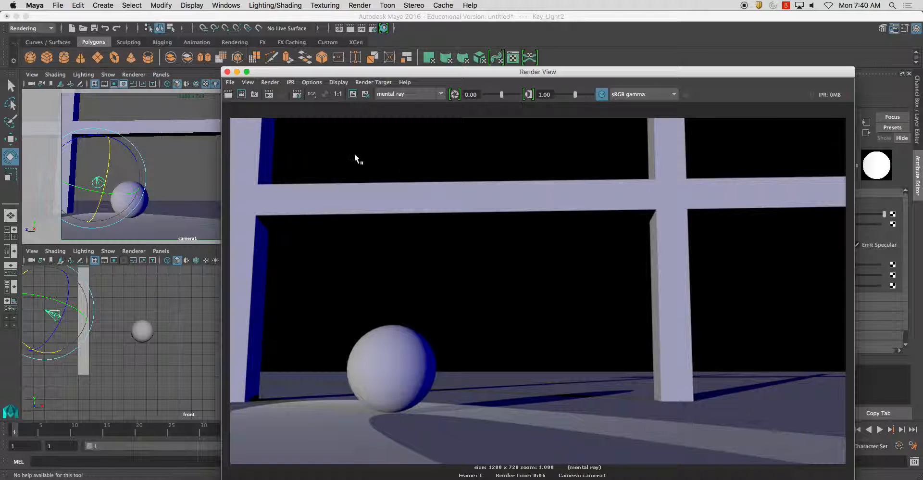
click(227, 72)
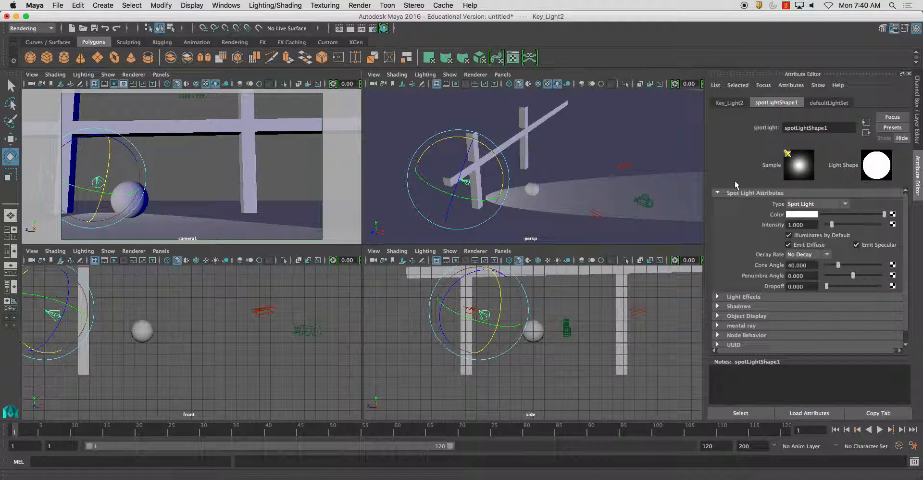
Step: Change the back light's type to Volume Light
click(817, 204)
click(804, 265)
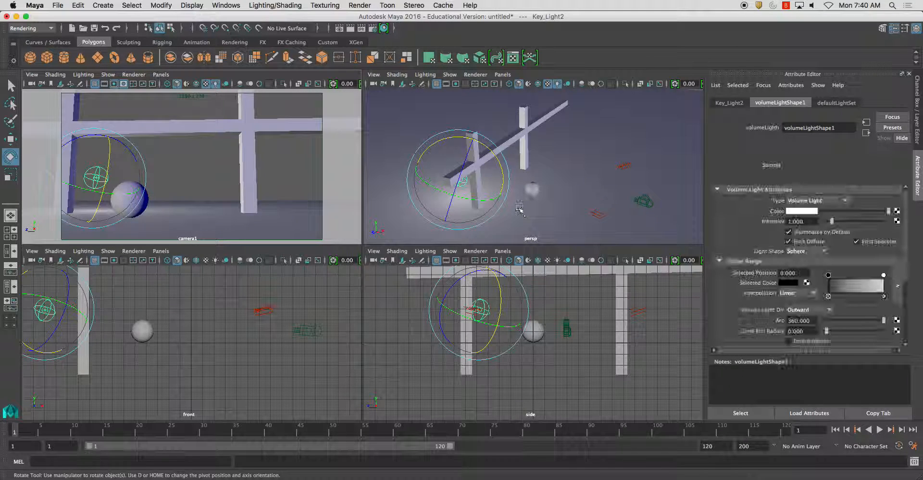
mouse_move(531, 190)
alt+mouse_down()
mouse_move(555, 179)
mouse_move(639, 175)
mouse_move(543, 177)
alt+mouse_up()
Step: Try the Cylinder and Box light shapes on the volume light and set it back to Sphere
click(801, 252)
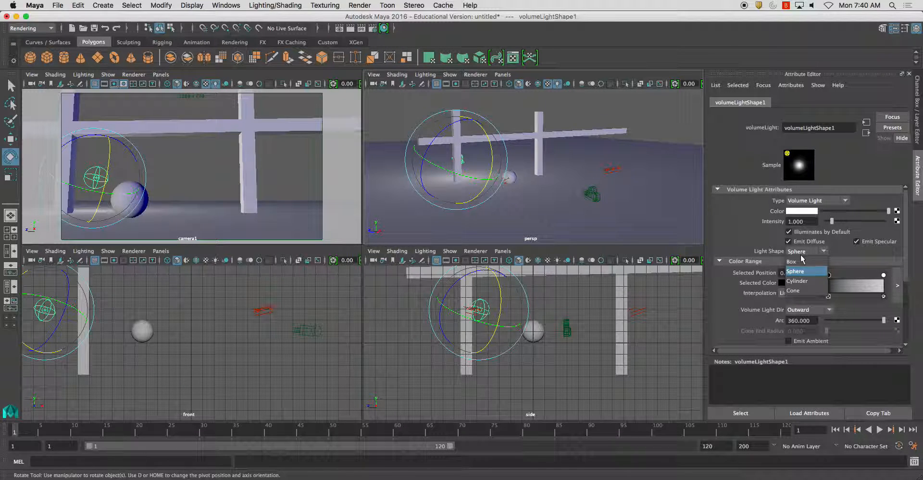
click(798, 282)
click(798, 252)
click(802, 254)
click(801, 253)
click(799, 256)
mouse_move(606, 207)
alt+mouse_down()
mouse_move(589, 207)
mouse_move(605, 214)
mouse_move(598, 212)
alt+mouse_up()
click(802, 251)
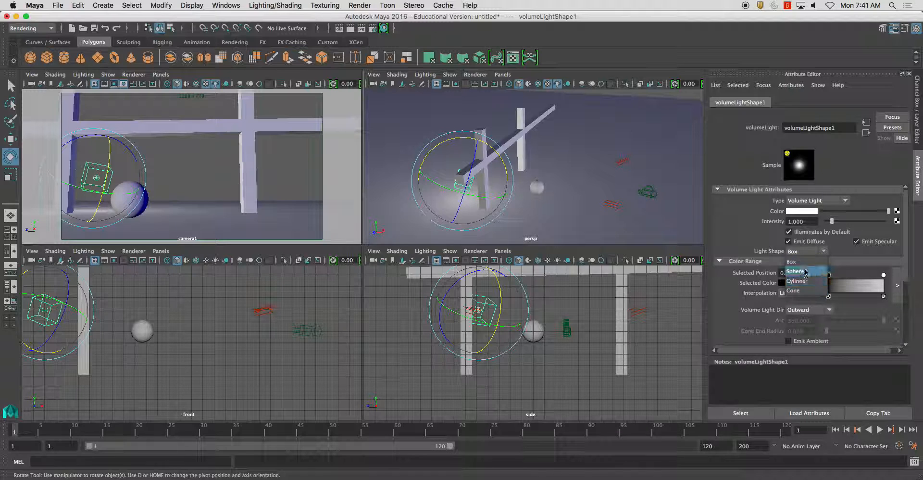
click(797, 271)
Step: Enlarge the camera1 view, render the current frame with the spherical volume light and close the render
alt+drag(465, 232, 461, 215)
key(space)
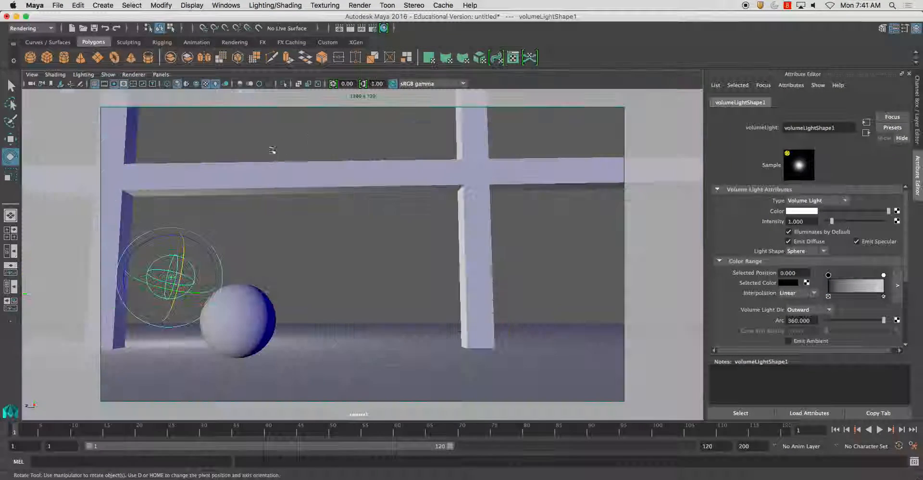
click(359, 5)
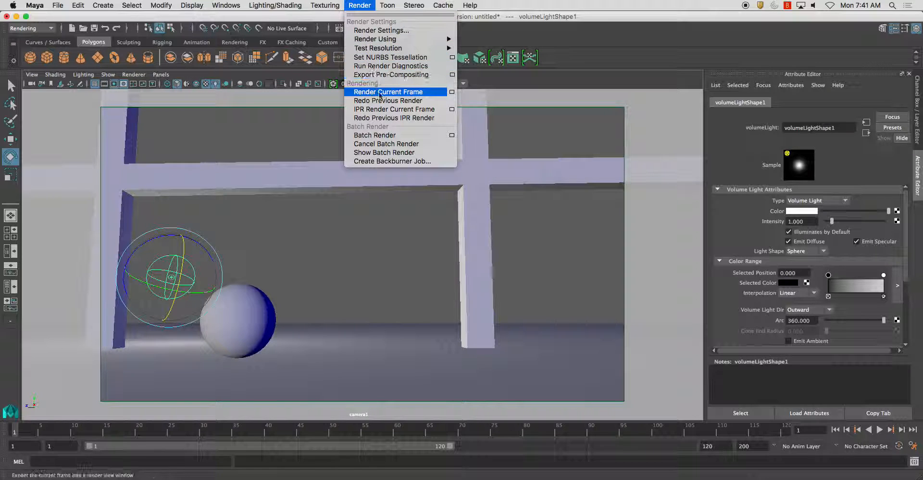
click(388, 92)
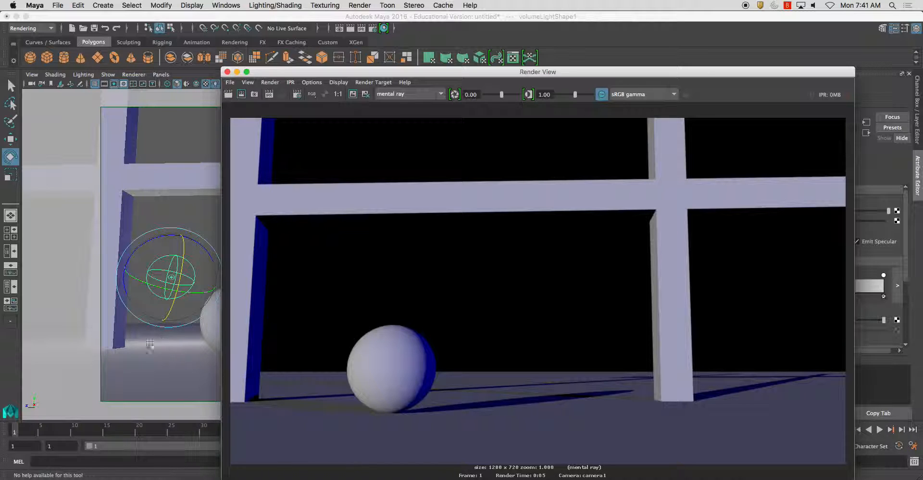
click(227, 72)
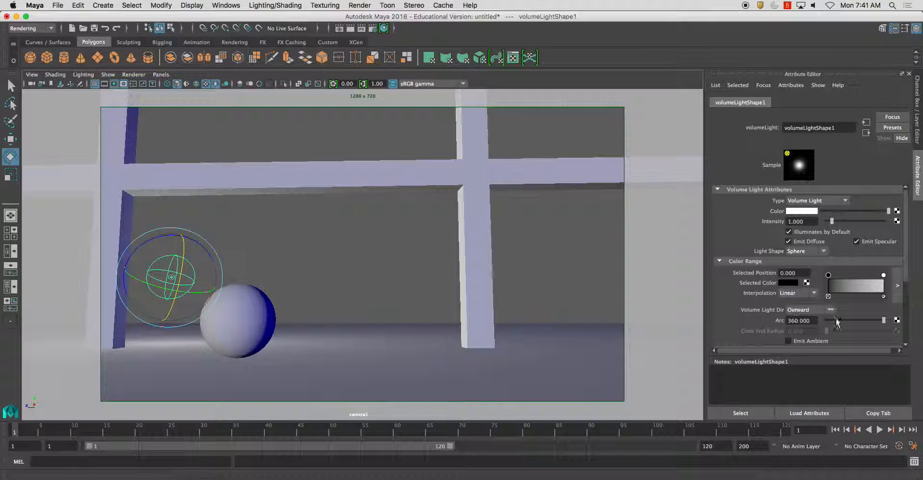
Step: Set the volume light's intensity to 10, render the current frame in mental ray and close the render
click(812, 221)
text(10)
key(Return)
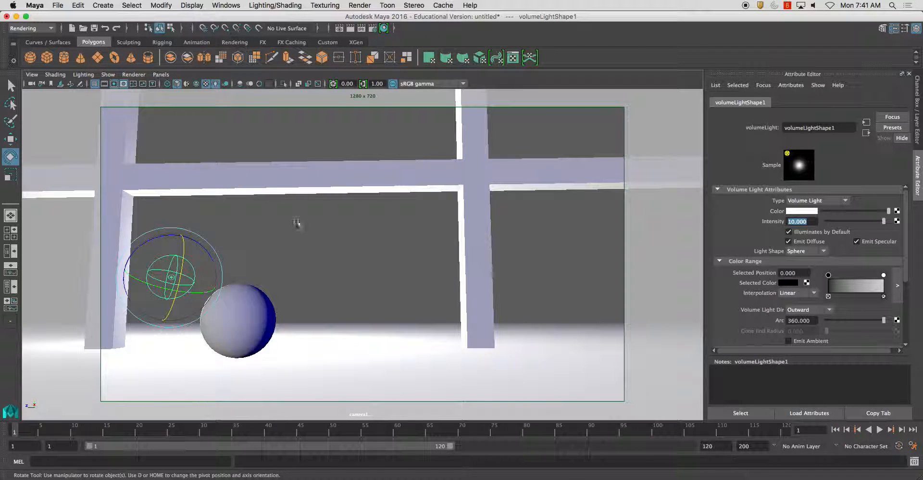
click(360, 5)
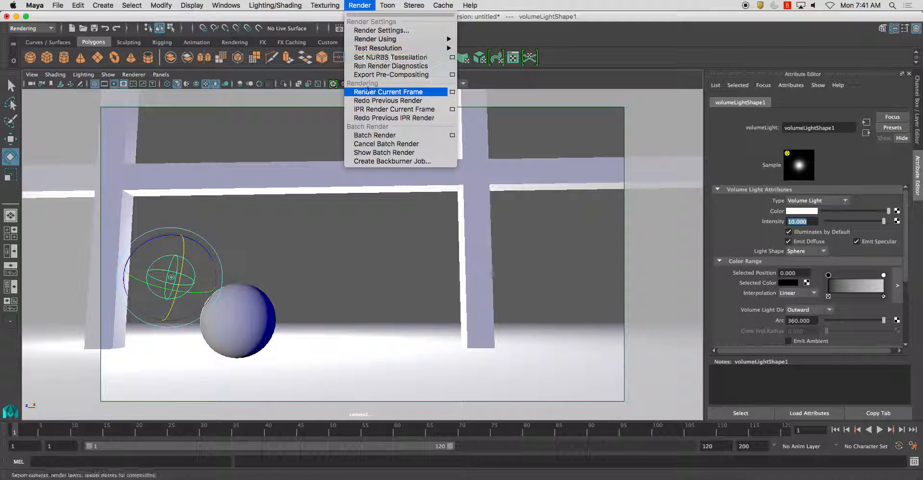
click(370, 92)
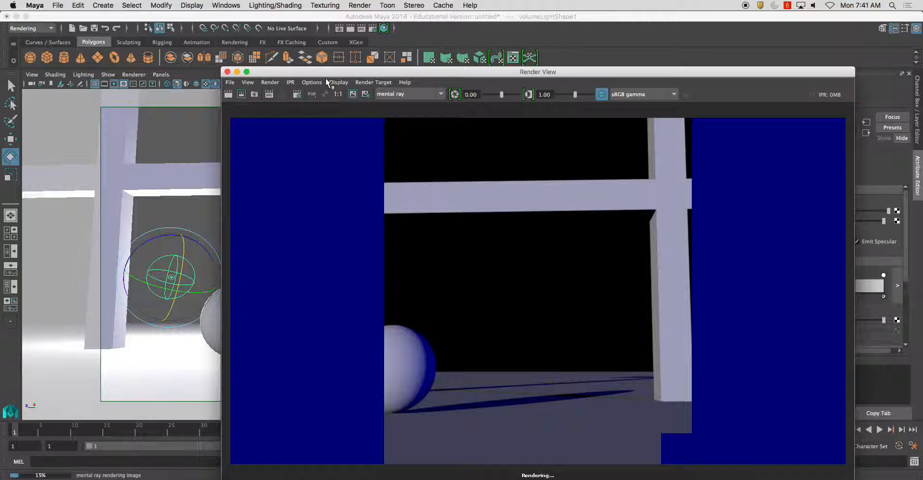
click(227, 72)
Step: Run an IPR render of the current frame limited to a region around the sphere and close the render
click(360, 5)
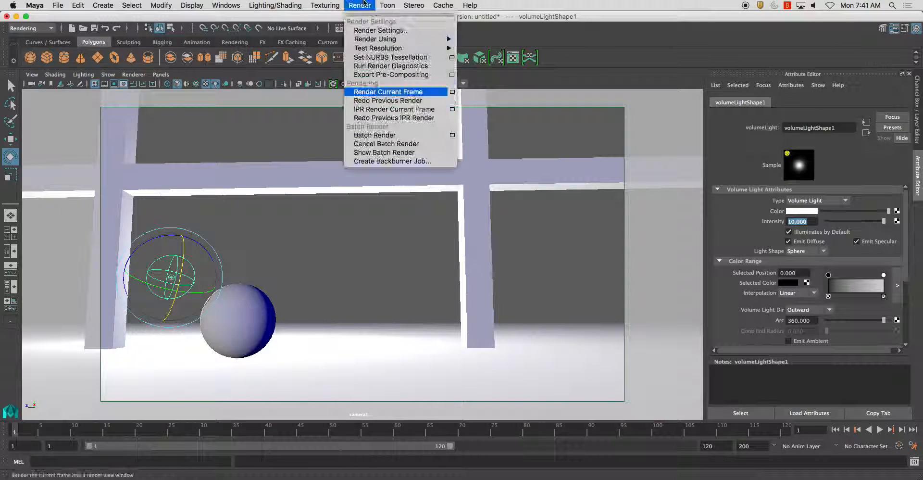
click(370, 109)
drag(275, 280, 483, 444)
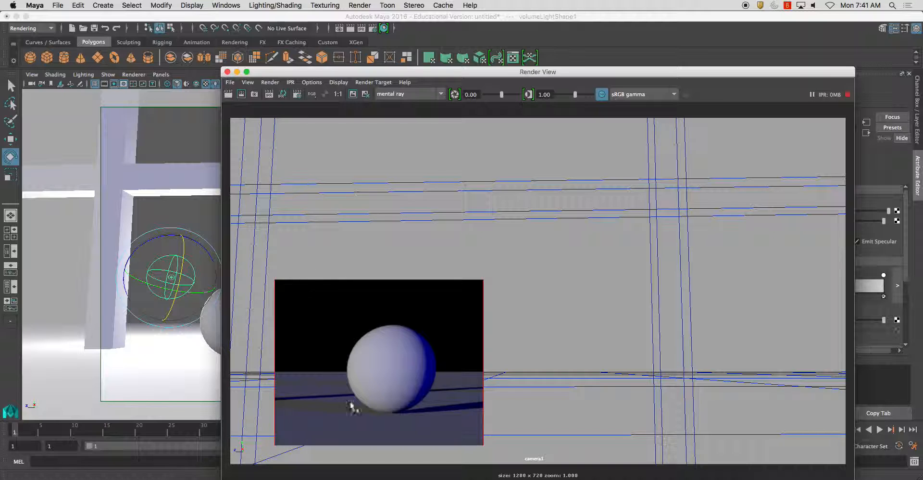
click(228, 72)
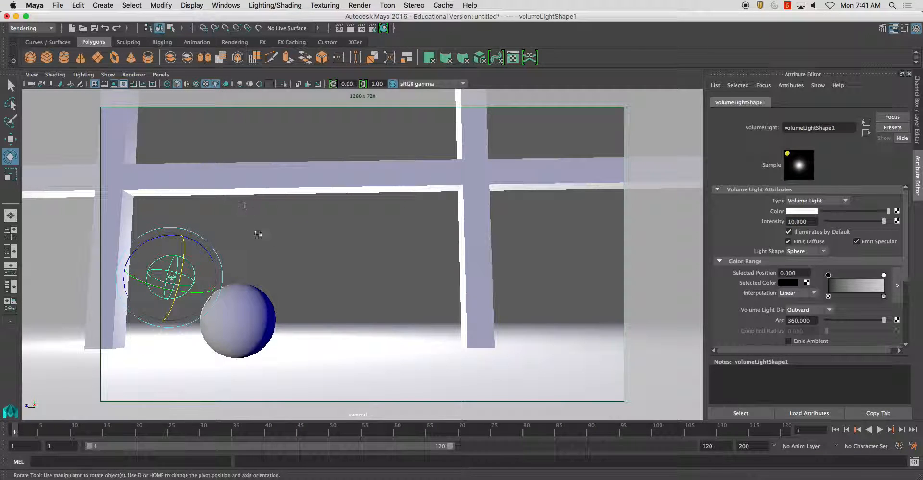
Step: Change the volume light's type to Directional Light and render the current frame in mental ray
click(817, 200)
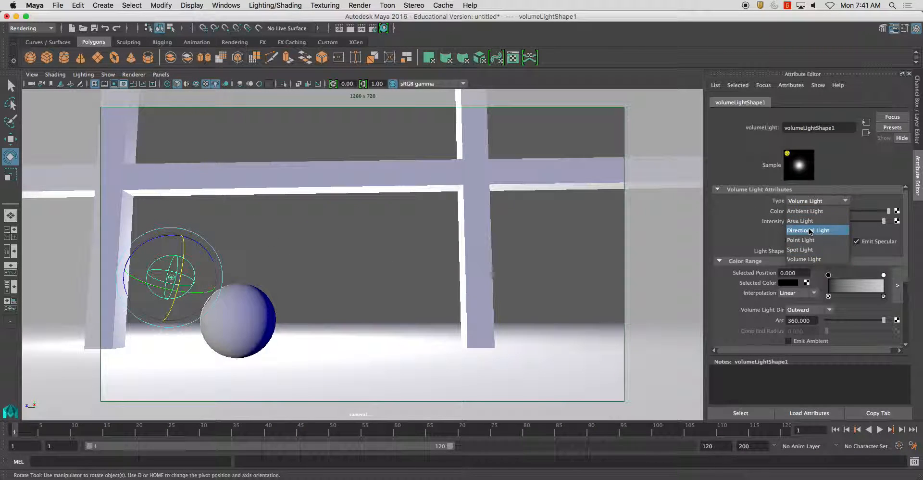
click(812, 223)
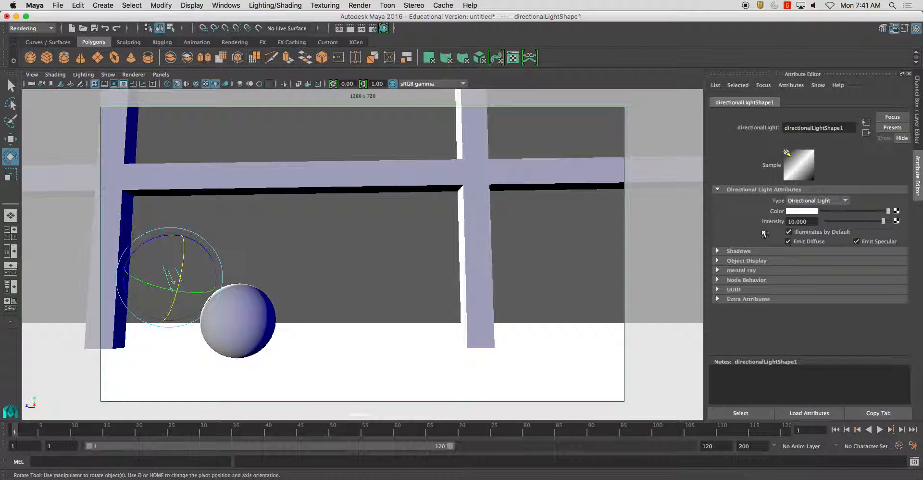
click(360, 5)
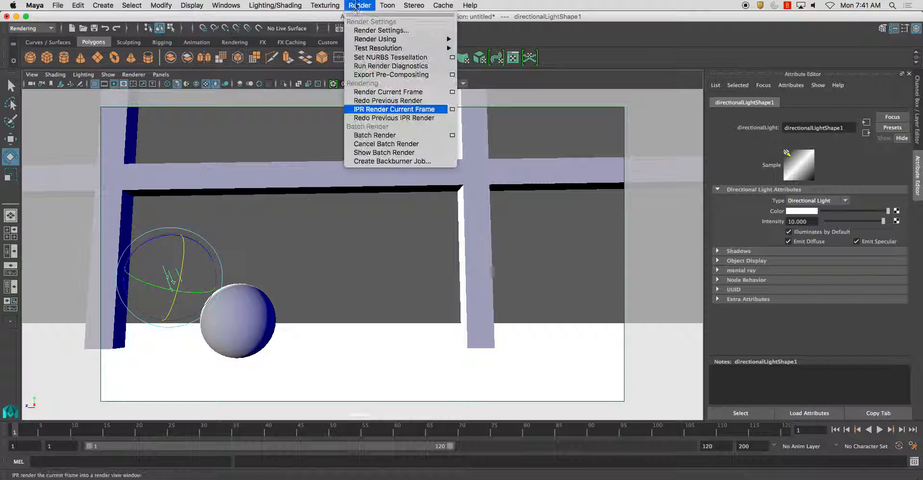
click(358, 94)
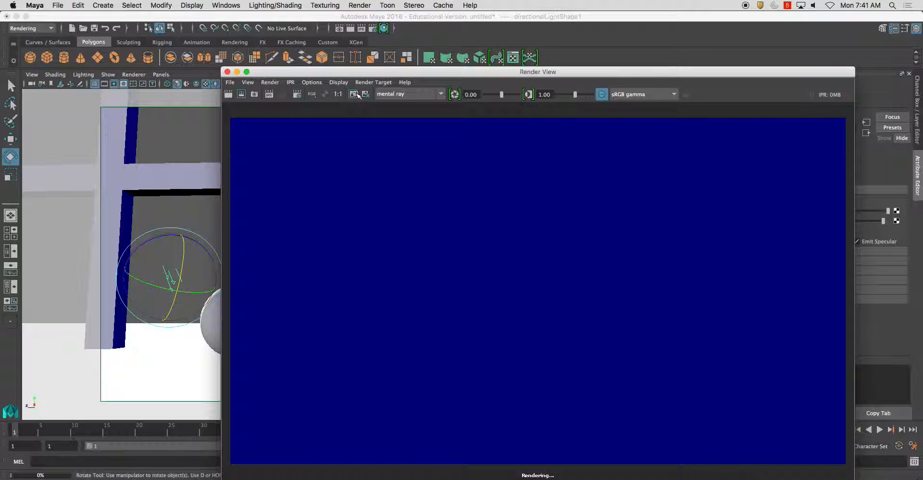